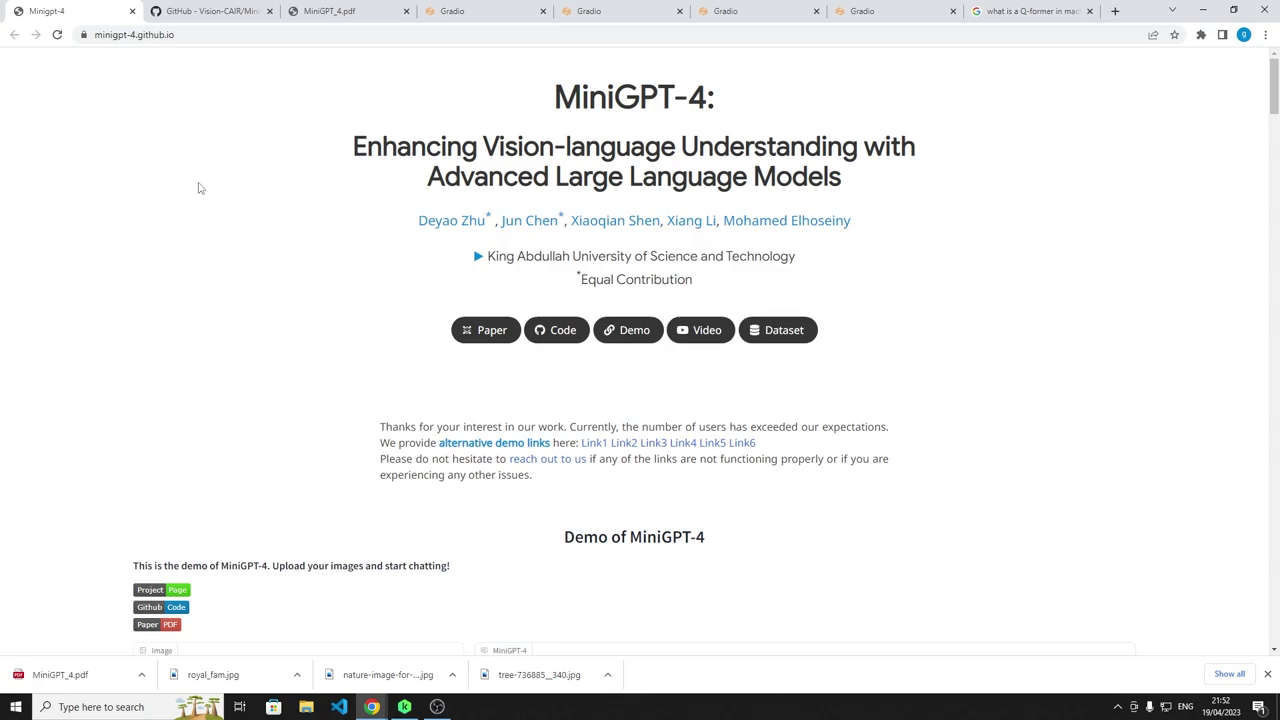
Step: Scroll past the architecture figure and Acknowledgement to the Results example cards
scroll(191, 249, "down", 10)
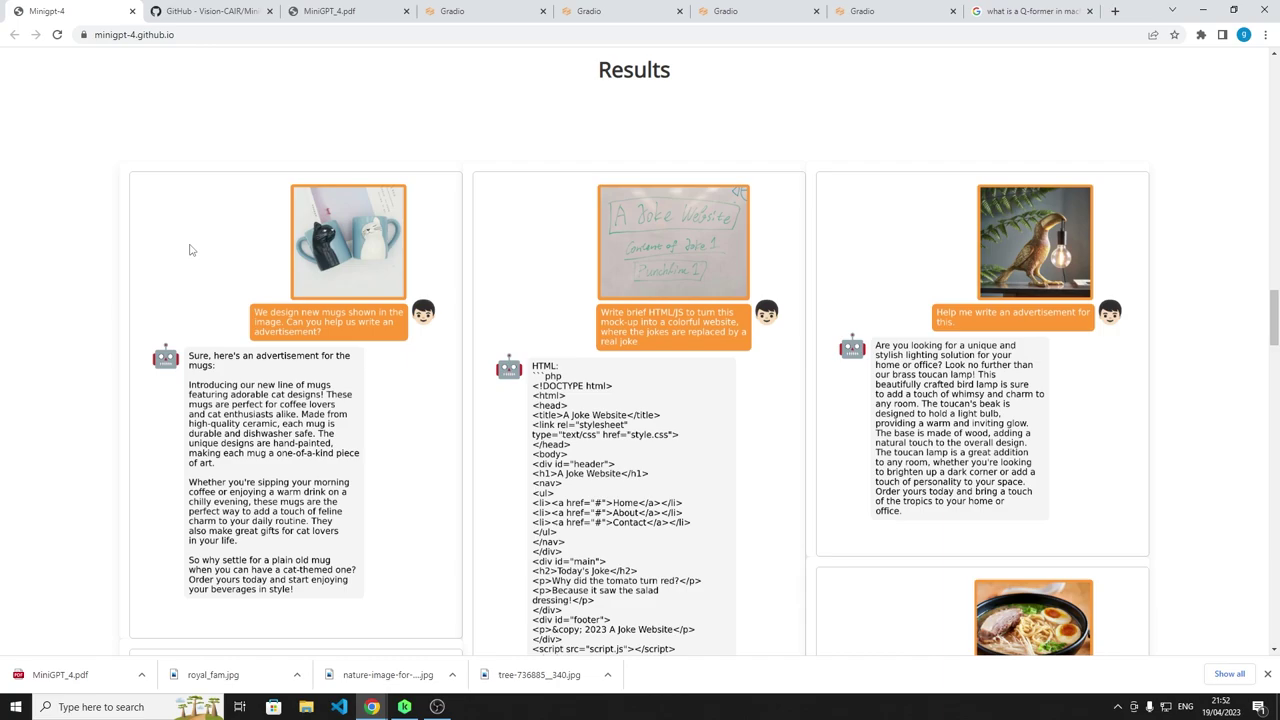
scroll(557, 251, "up", 6)
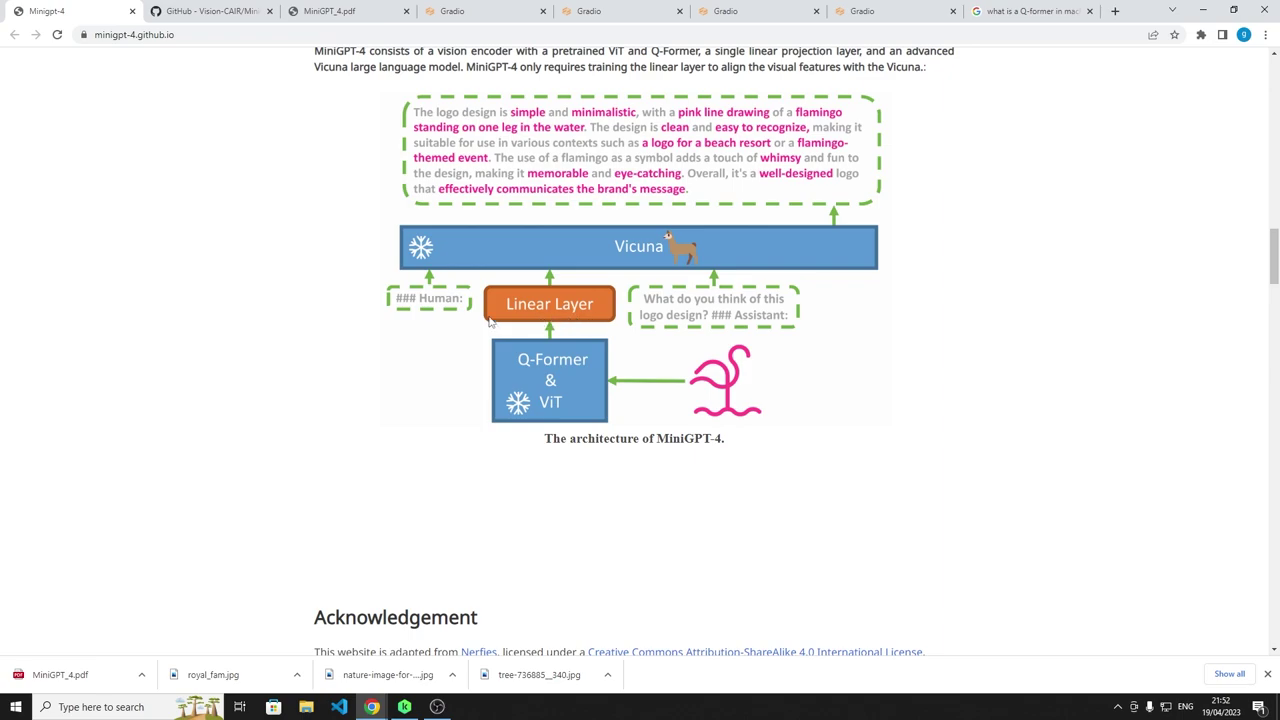
scroll(70, 353, "down", 1)
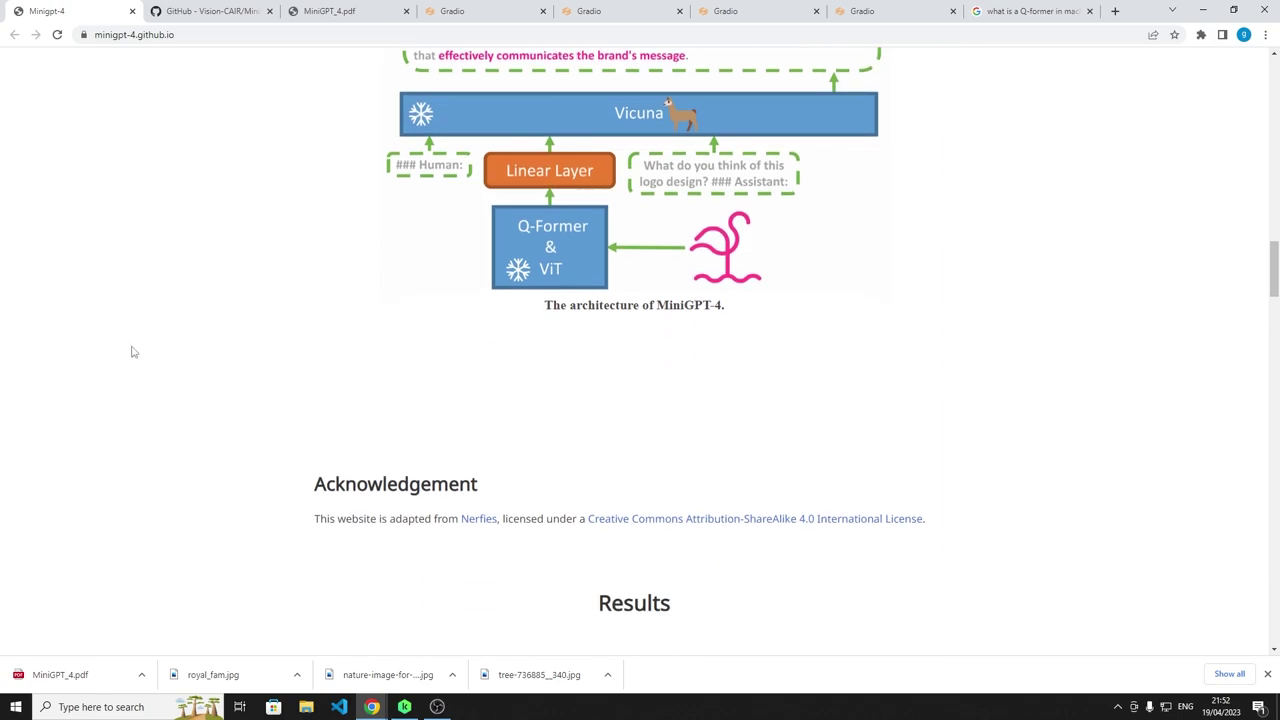
scroll(146, 349, "down", 2)
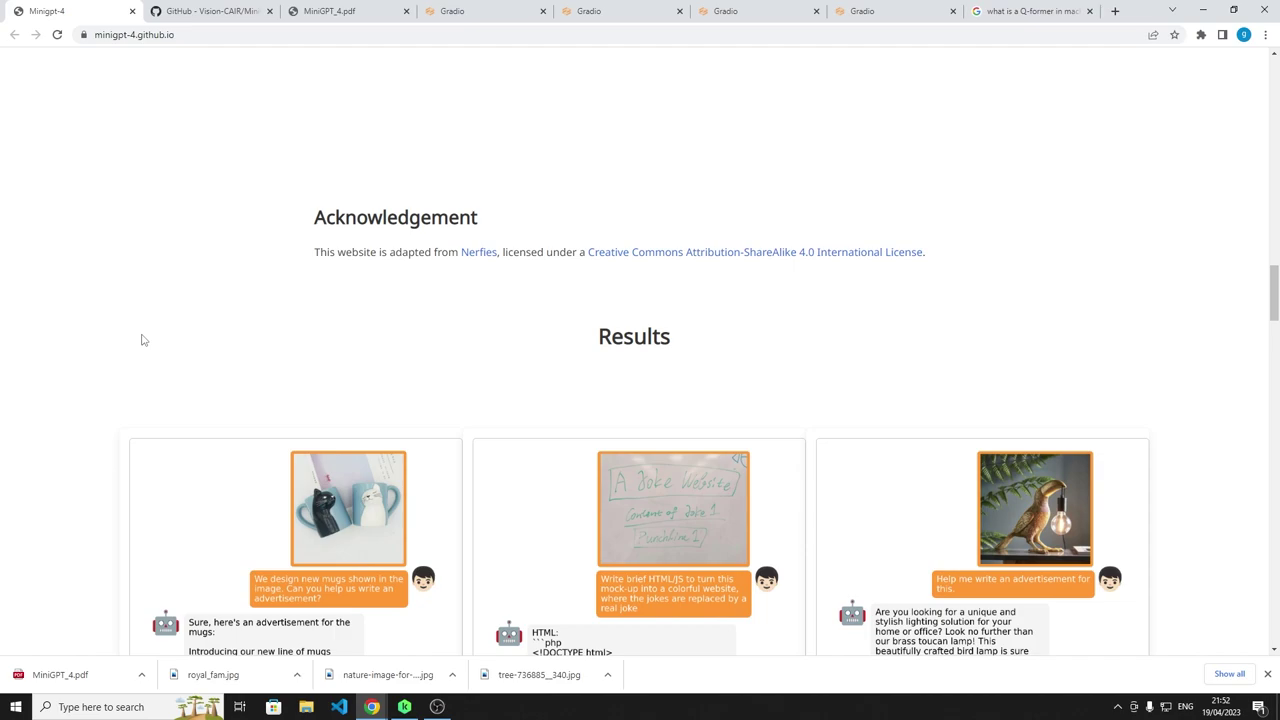
scroll(141, 337, "up", 2)
scroll(141, 337, "down", 6)
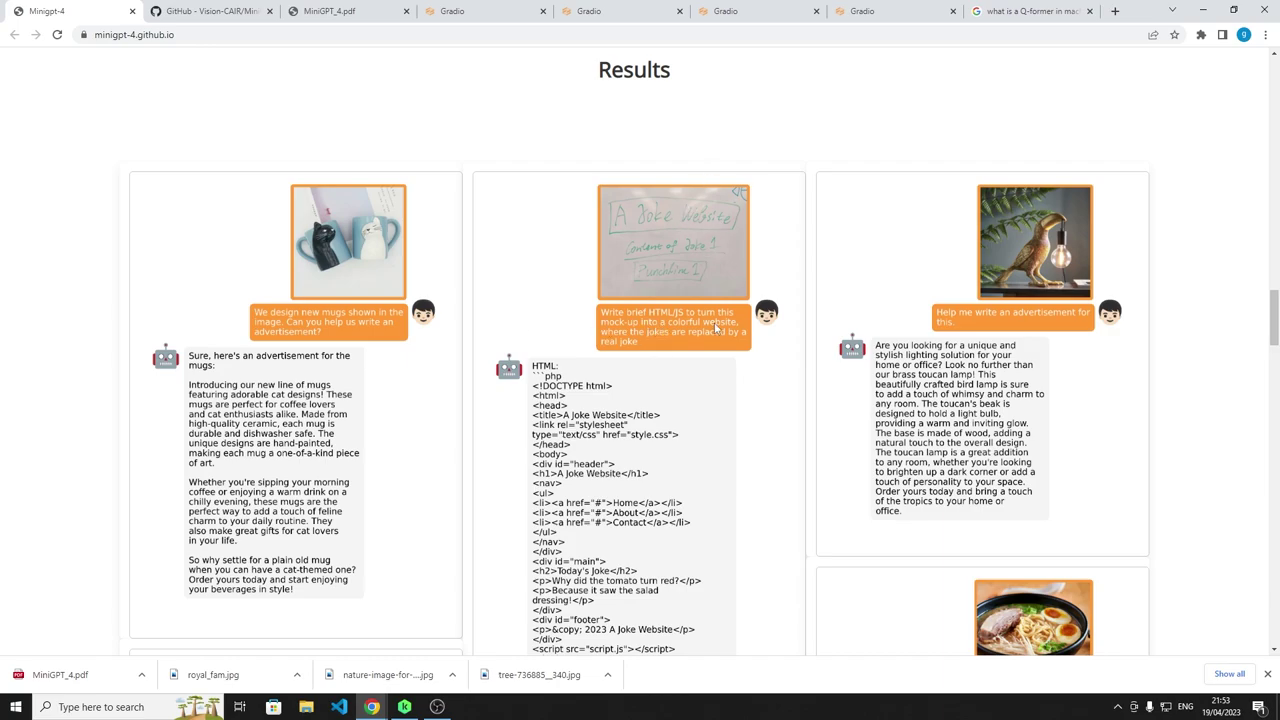
scroll(729, 324, "down", 2)
scroll(729, 324, "down", 10)
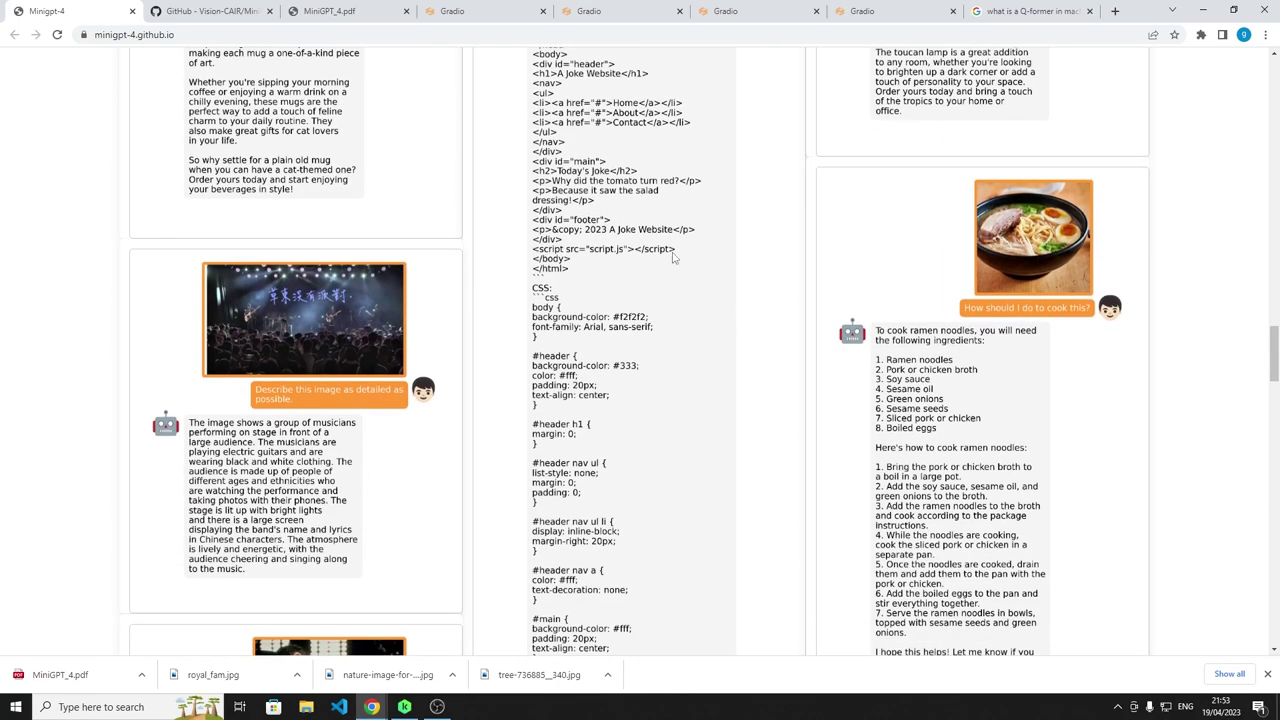
scroll(600, 260, "up", 2)
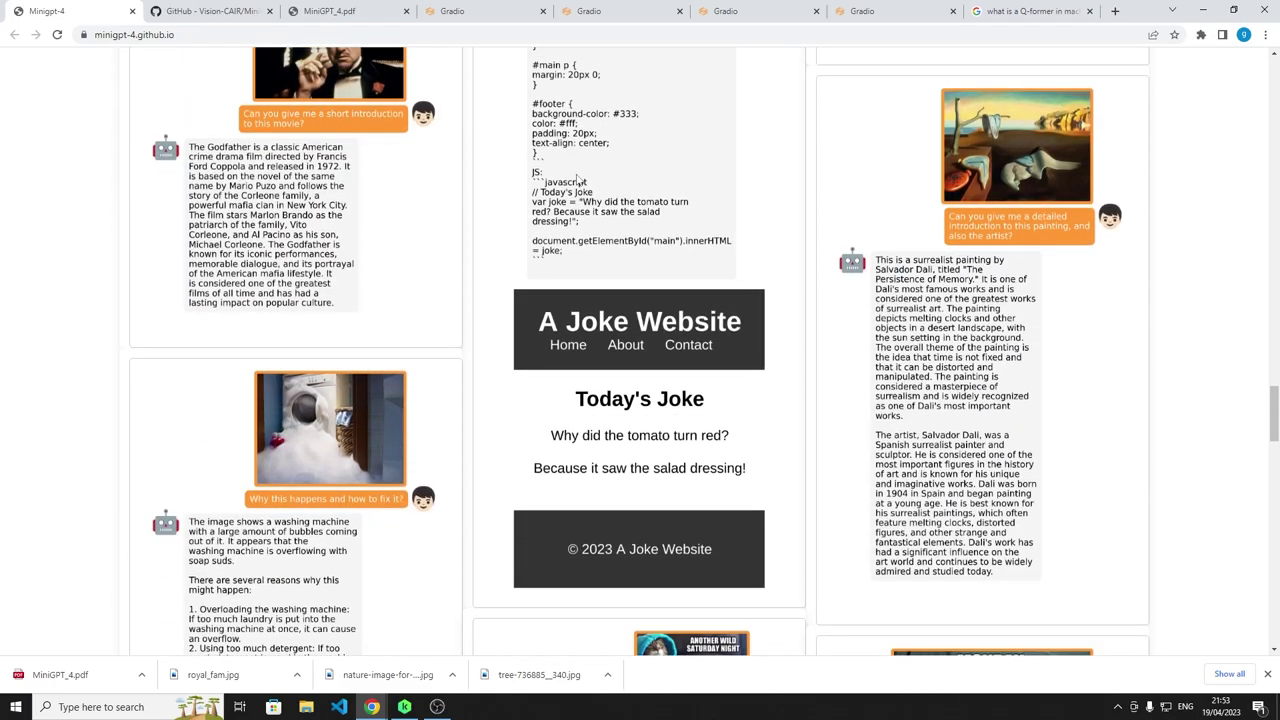
scroll(577, 284, "down", 4)
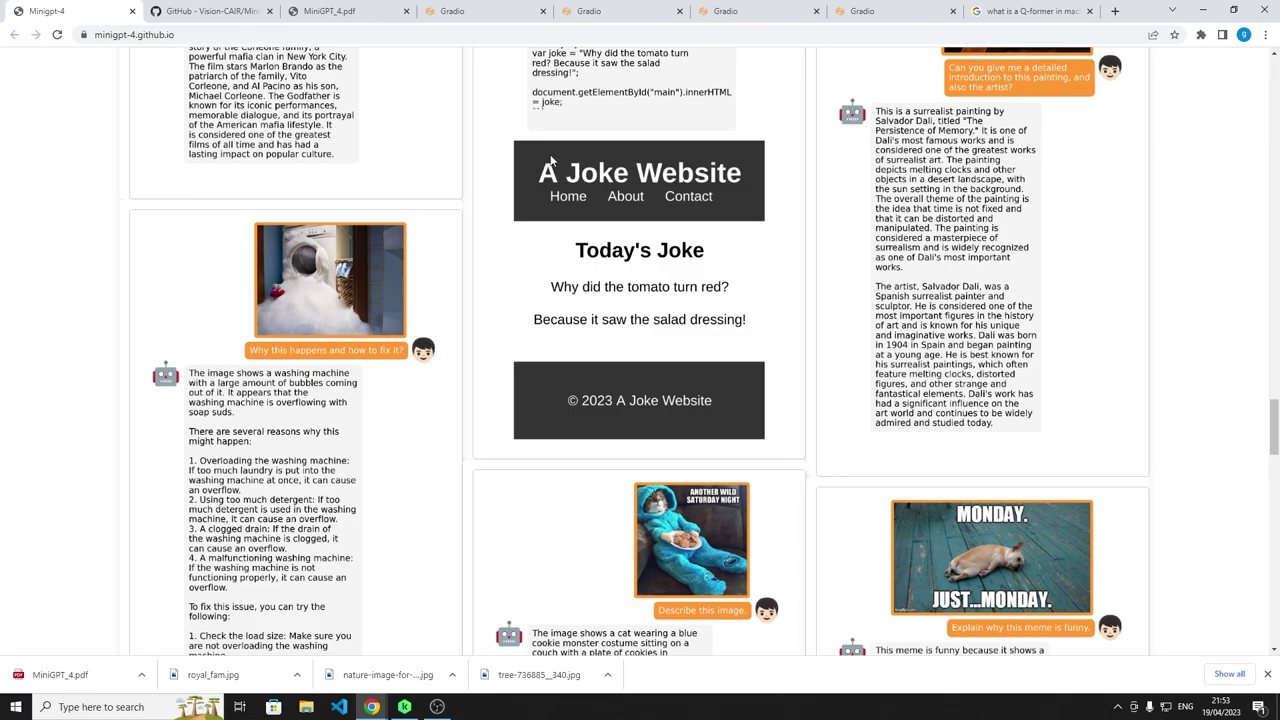
scroll(825, 120, "up", 10)
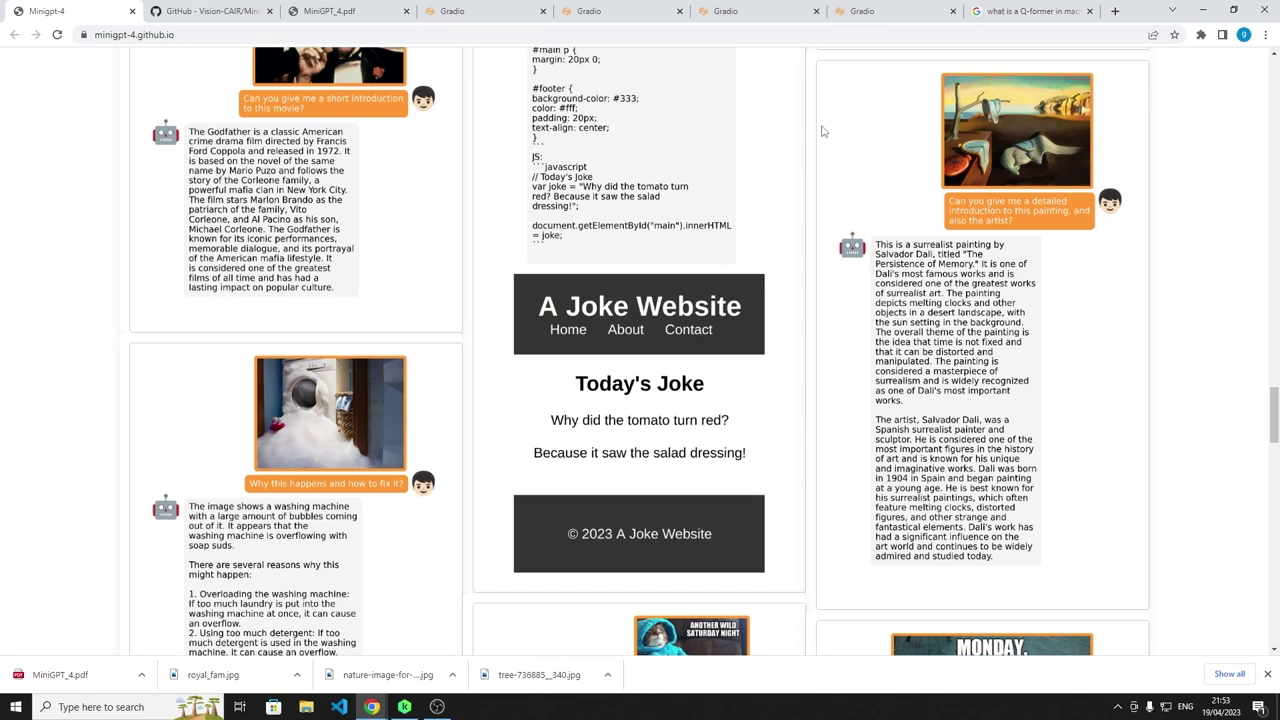
Step: Scroll the Results gallery past the Godfather, joke website and meme cards to the flamingo logo example
scroll(863, 149, "up", 4)
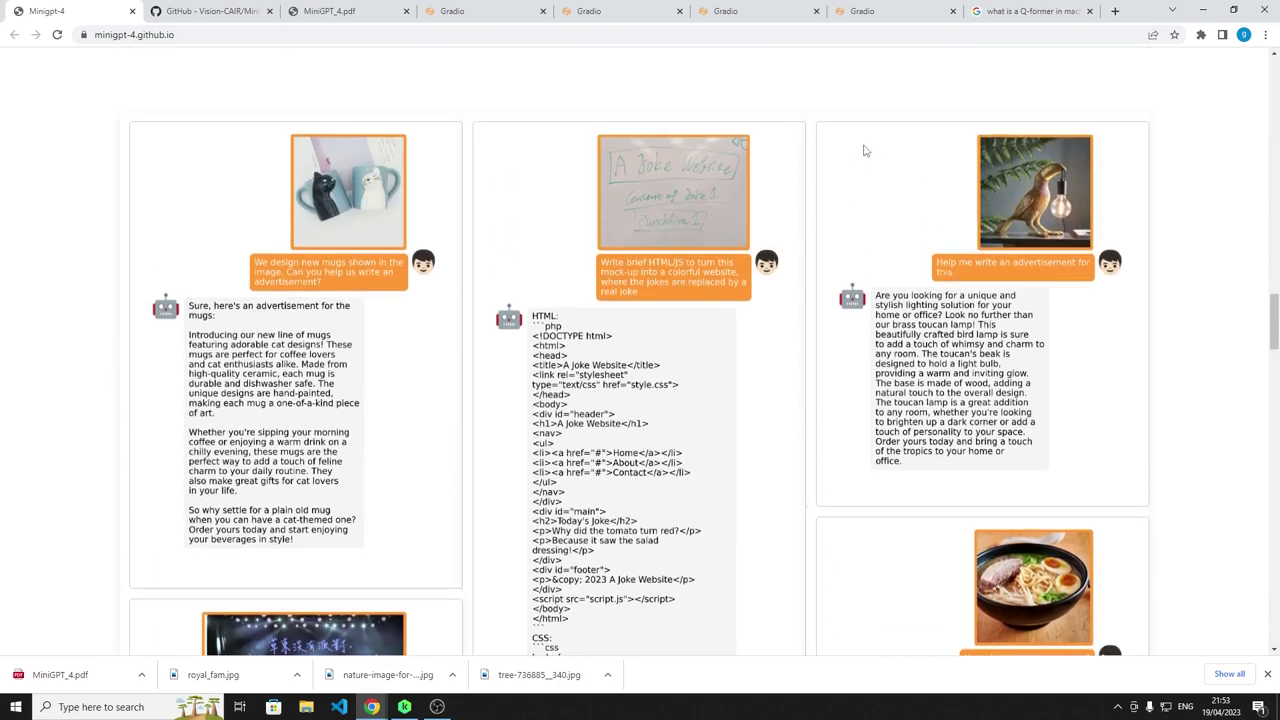
scroll(1000, 300, "down", 3)
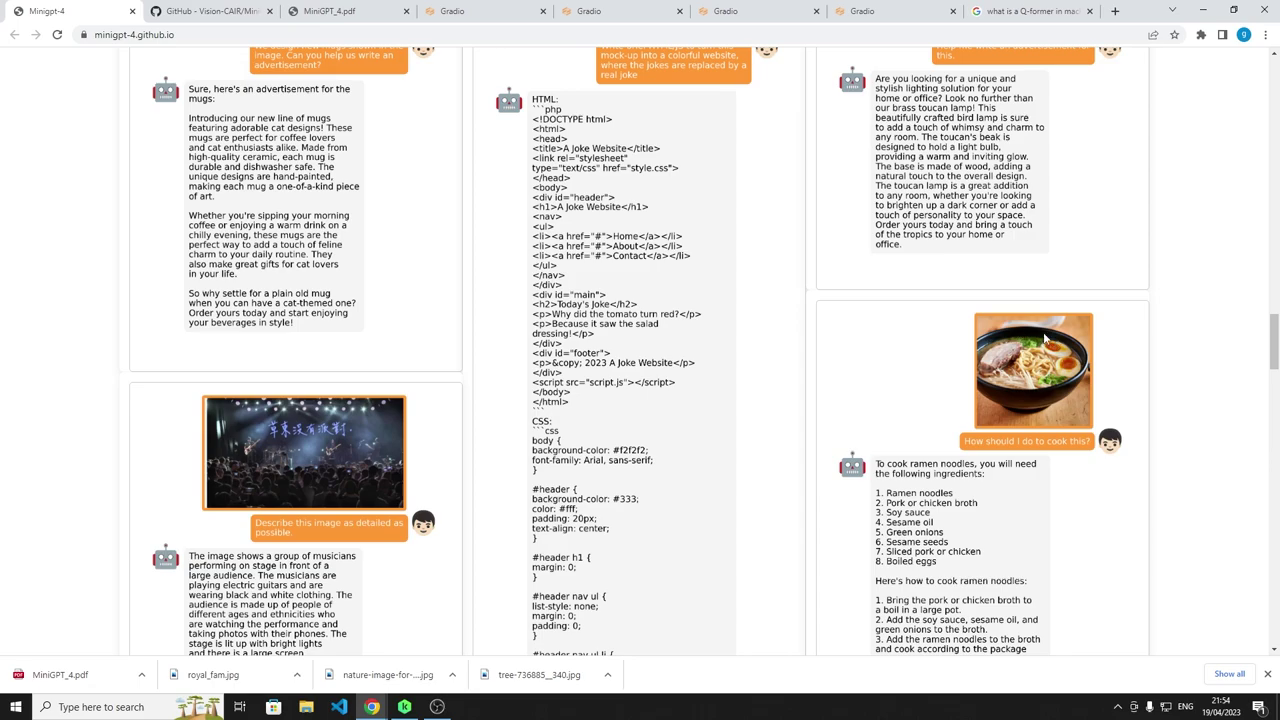
scroll(1045, 340, "down", 5)
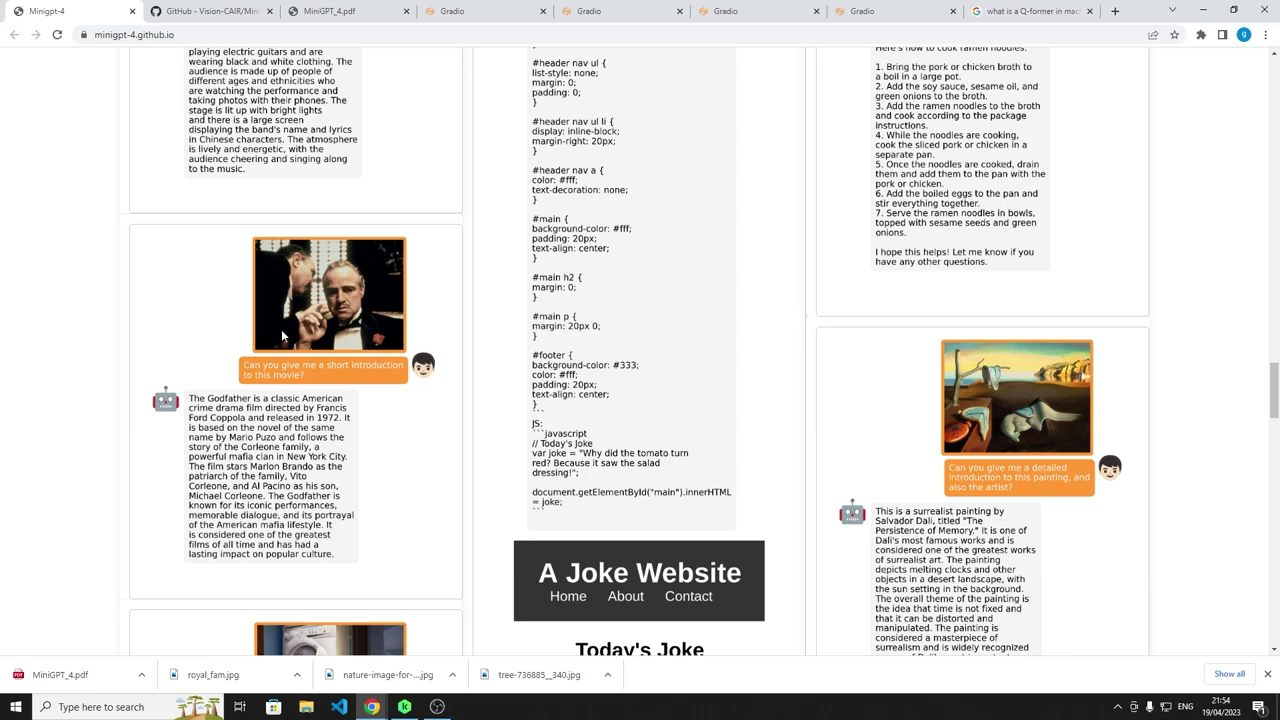
scroll(353, 361, "down", 5)
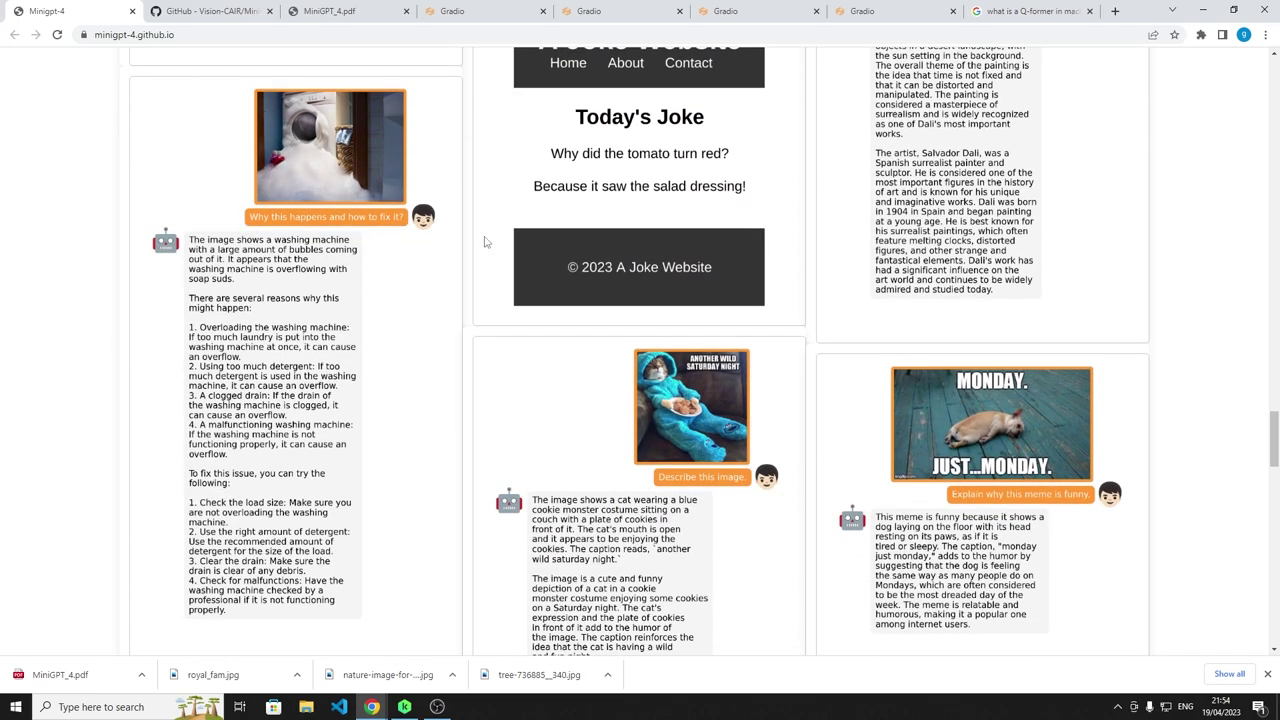
Step: Scroll through the wolf, story, monk and rap song cards to the Dragon Ball and city street examples
scroll(215, 360, "down", 2)
scroll(213, 357, "down", 2)
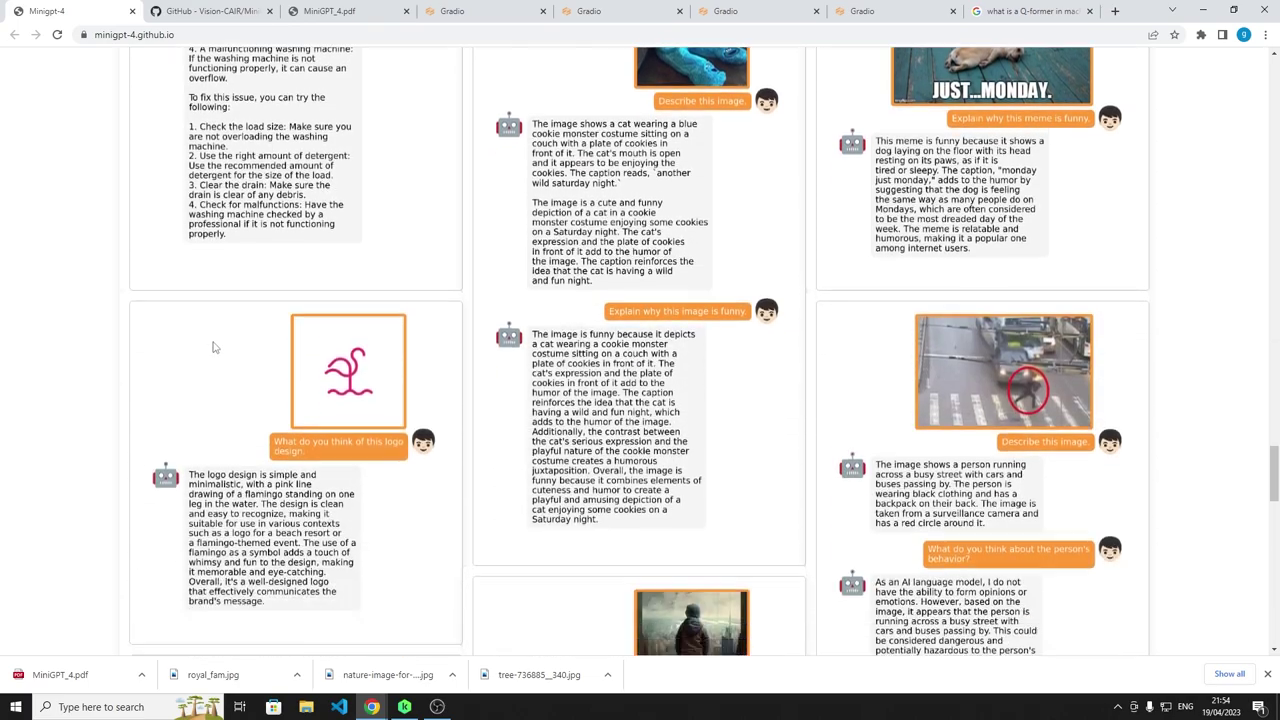
scroll(291, 314, "down", 3)
scroll(291, 314, "down", 10)
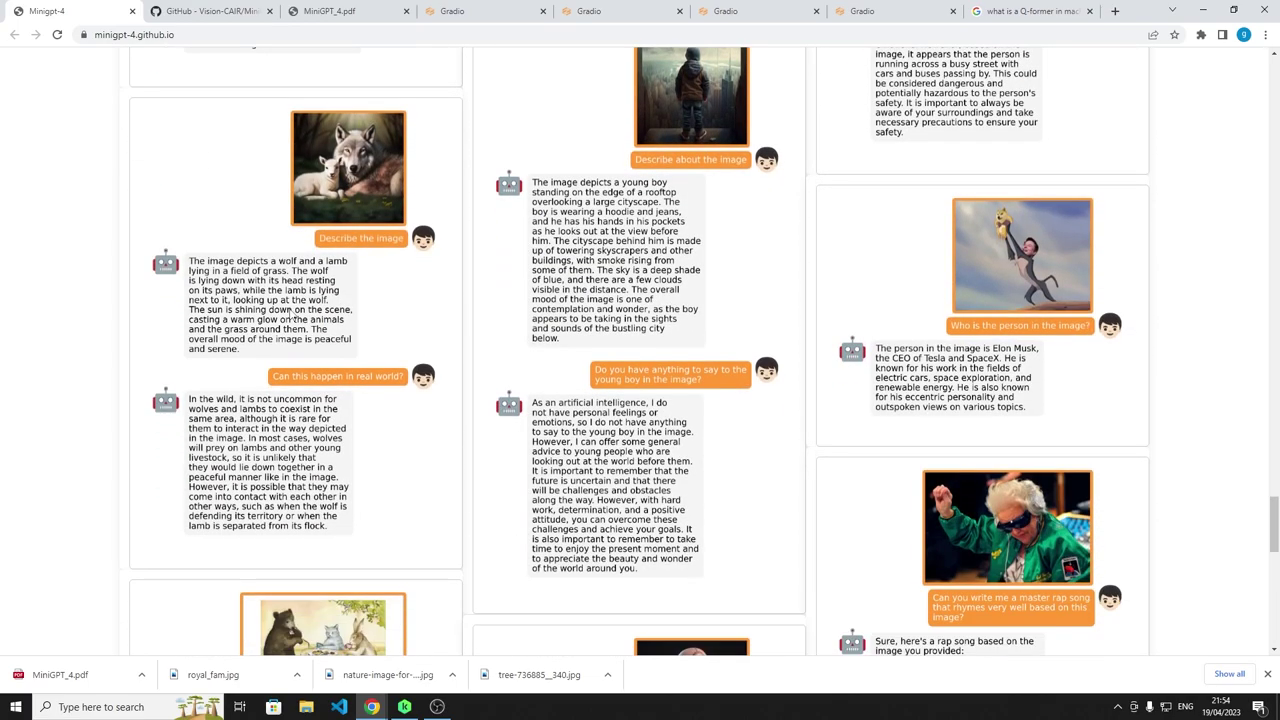
scroll(291, 314, "down", 4)
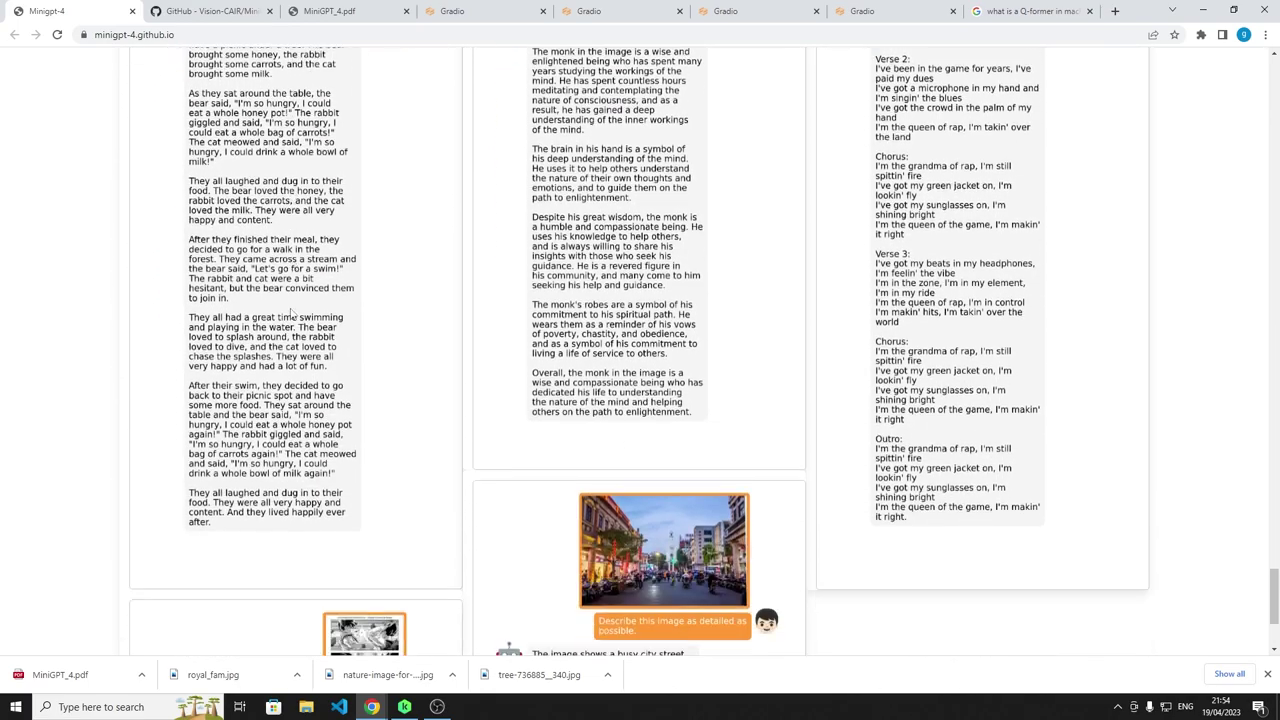
scroll(291, 314, "up", 6)
scroll(851, 243, "up", 10)
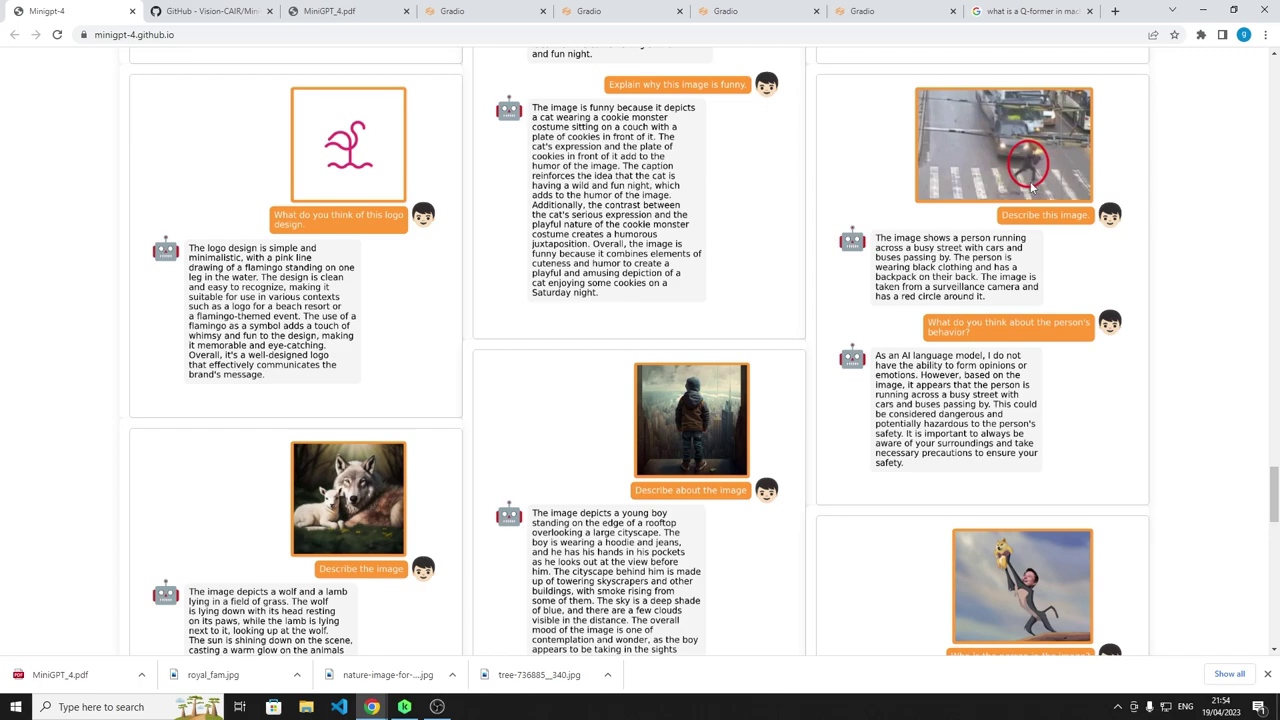
scroll(1033, 165, "up", 2)
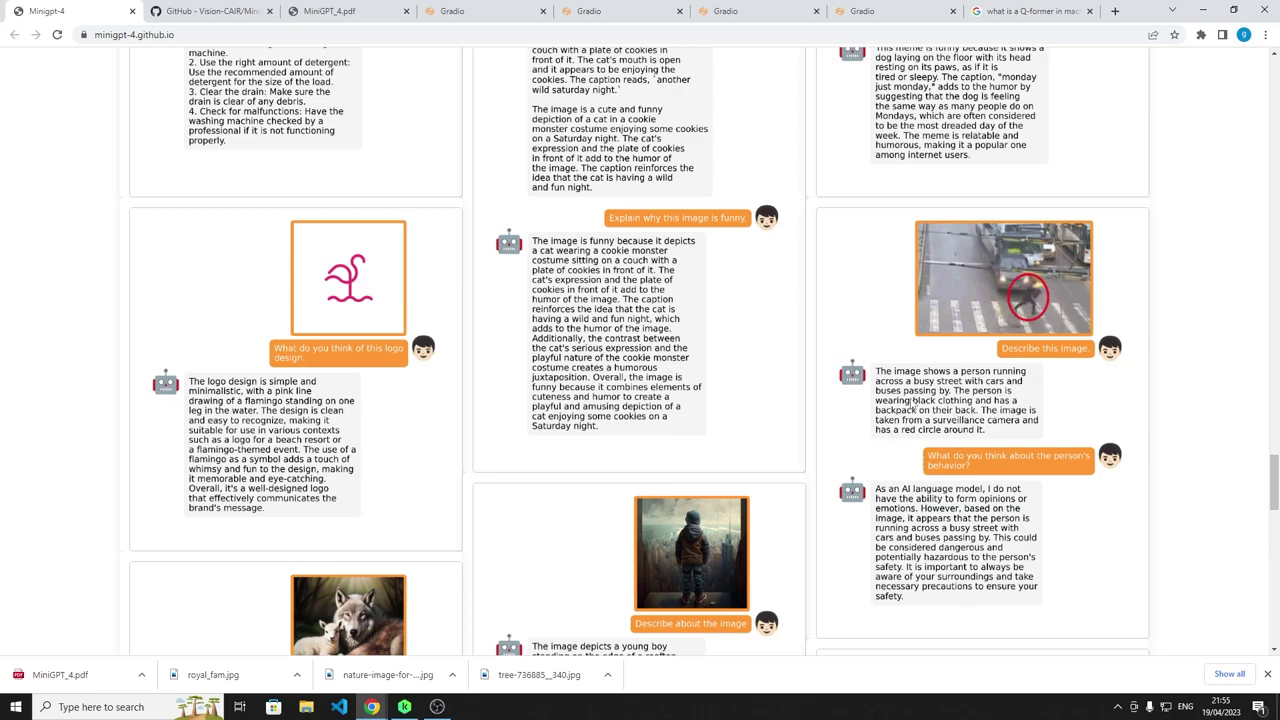
scroll(913, 405, "down", 3)
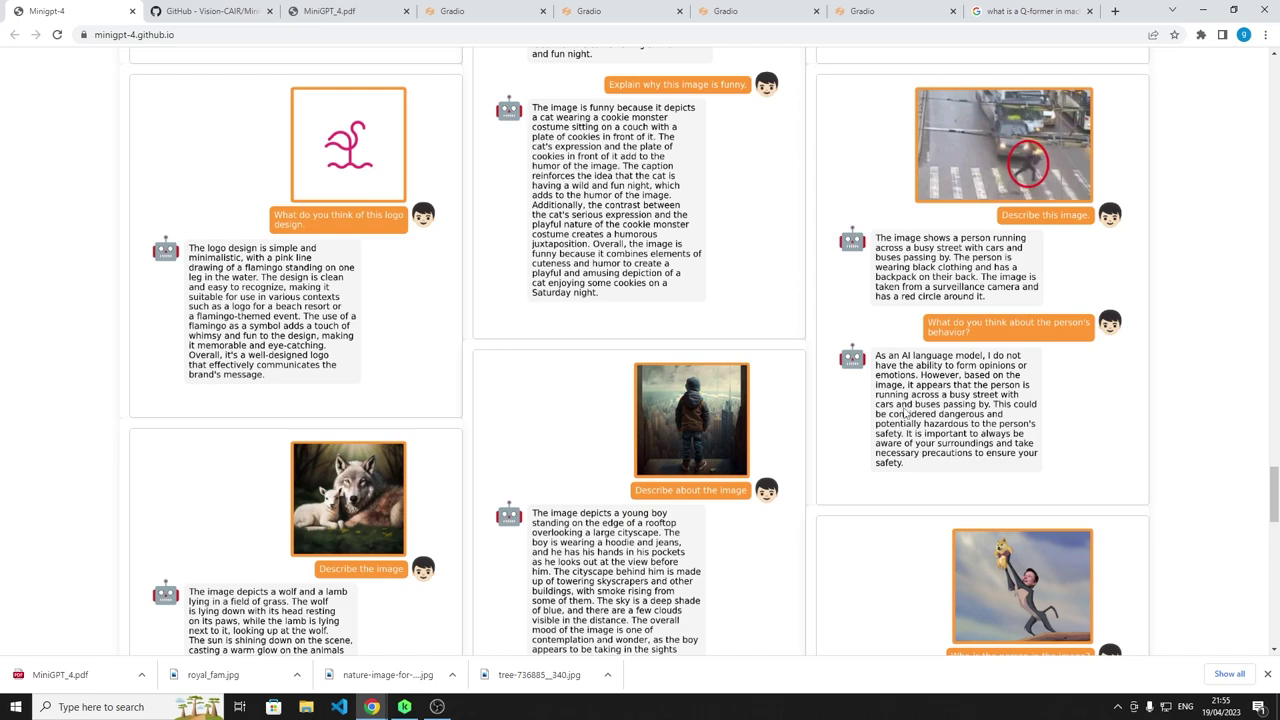
scroll(985, 296, "up", 1)
scroll(917, 356, "down", 1)
scroll(917, 354, "down", 5)
scroll(917, 354, "down", 14)
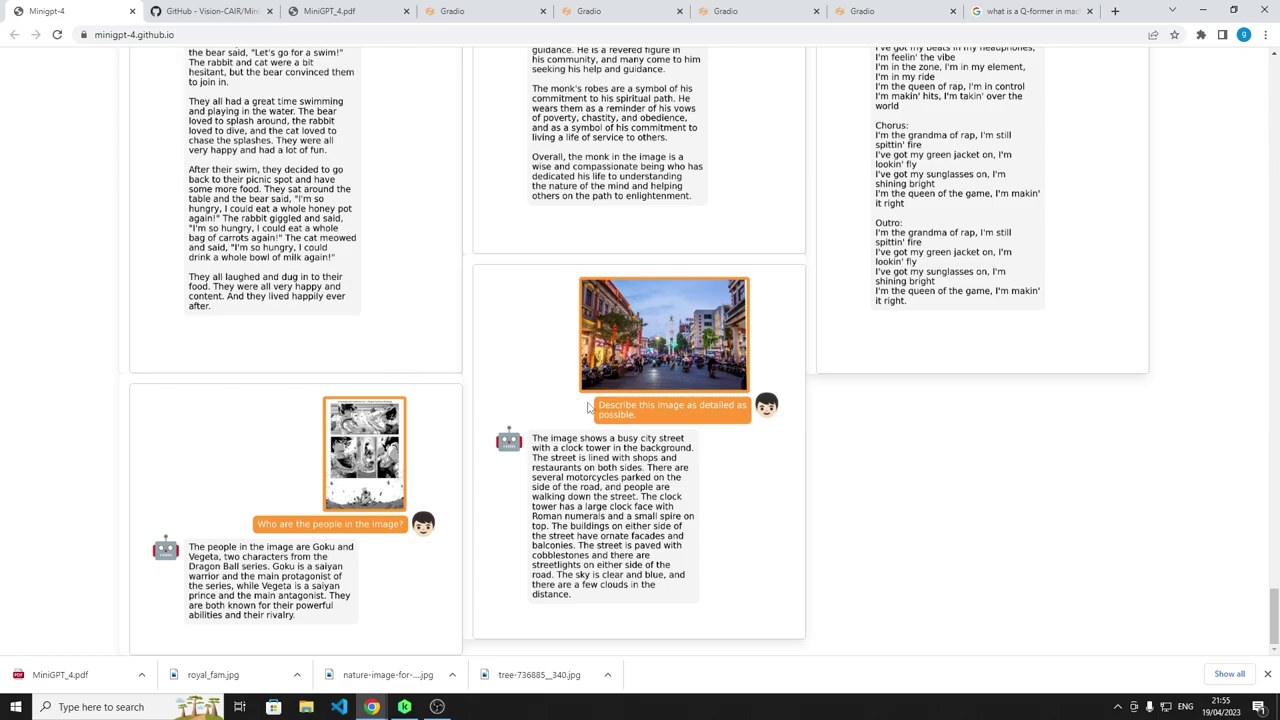
Step: Scroll back up to the MiniGPT-4 title with its Paper, Code and Demo links
scroll(573, 452, "up", 15)
scroll(560, 450, "up", 15)
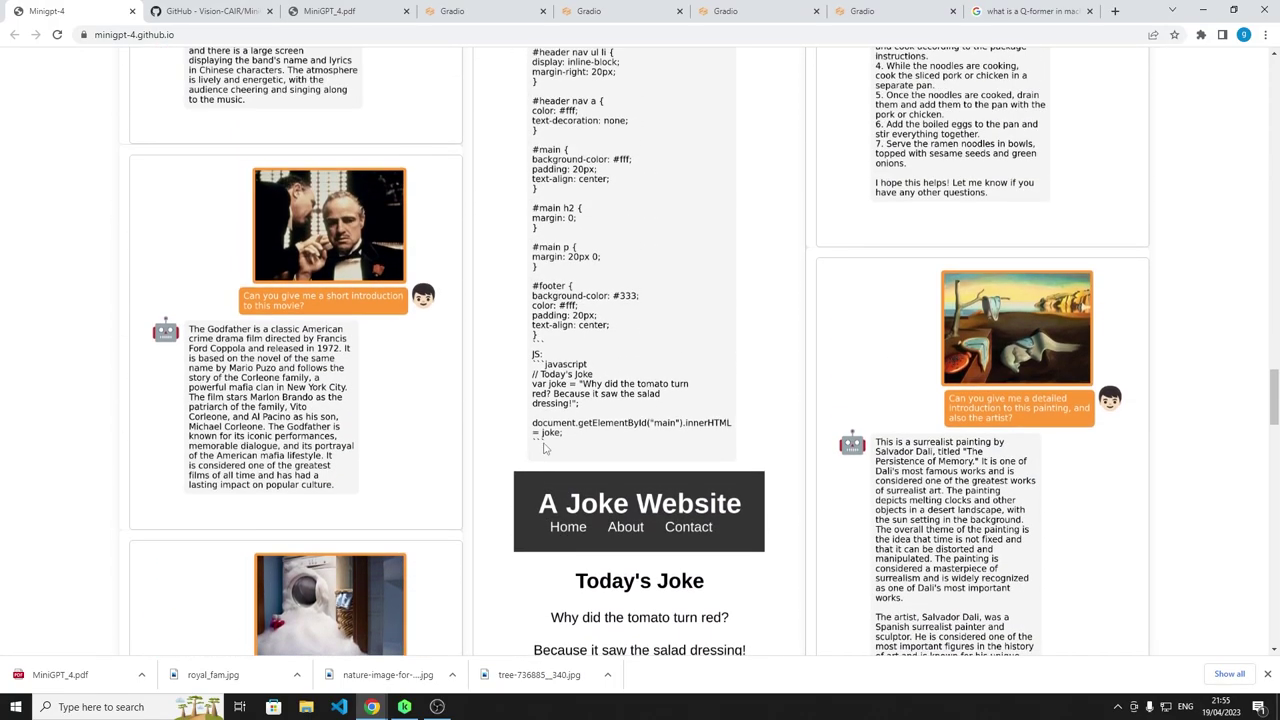
scroll(540, 446, "up", 15)
scroll(536, 441, "up", 20)
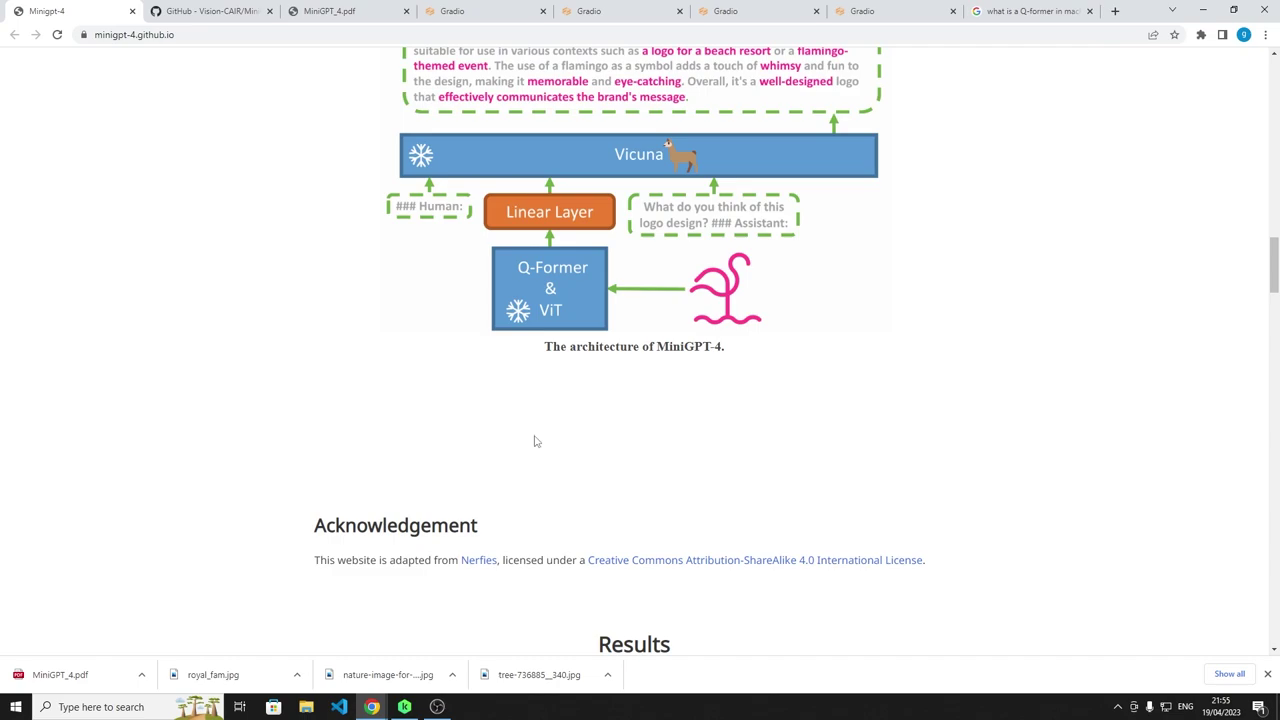
scroll(536, 441, "up", 10)
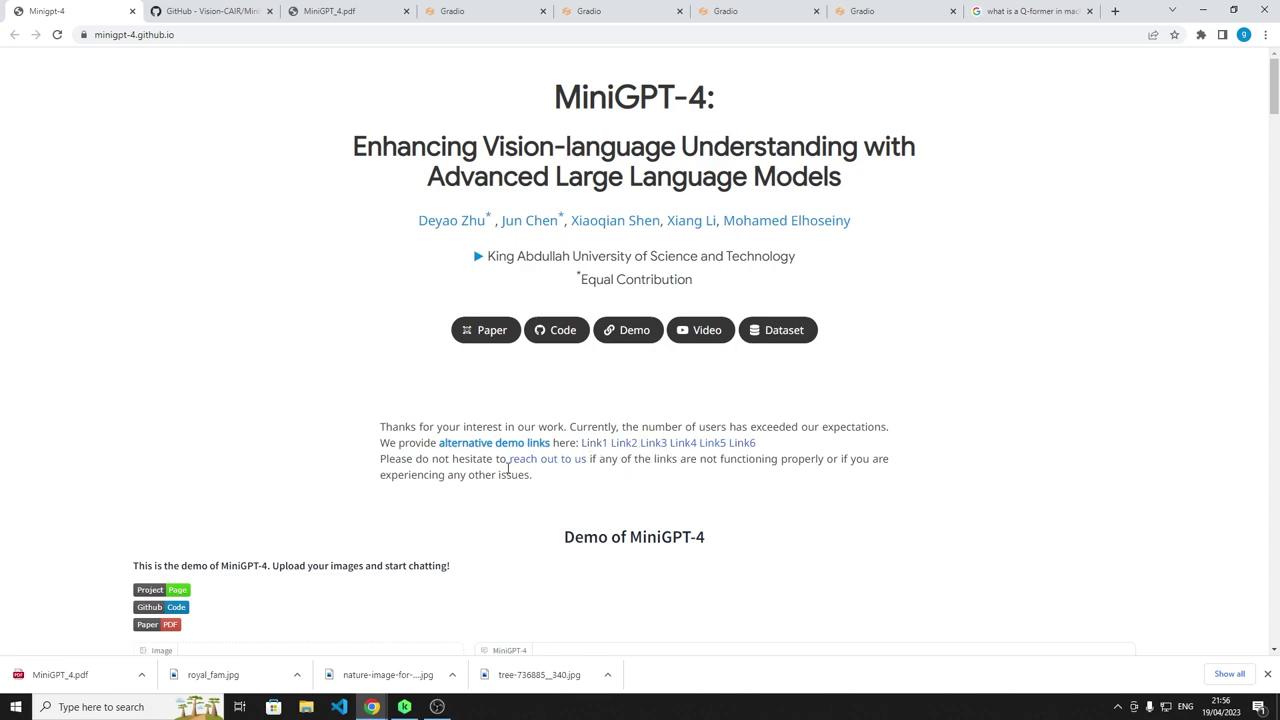
Step: Scroll past the demo, Abstract and Video Presentation down to the Model architecture diagram
scroll(343, 474, "down", 5)
scroll(341, 468, "down", 7)
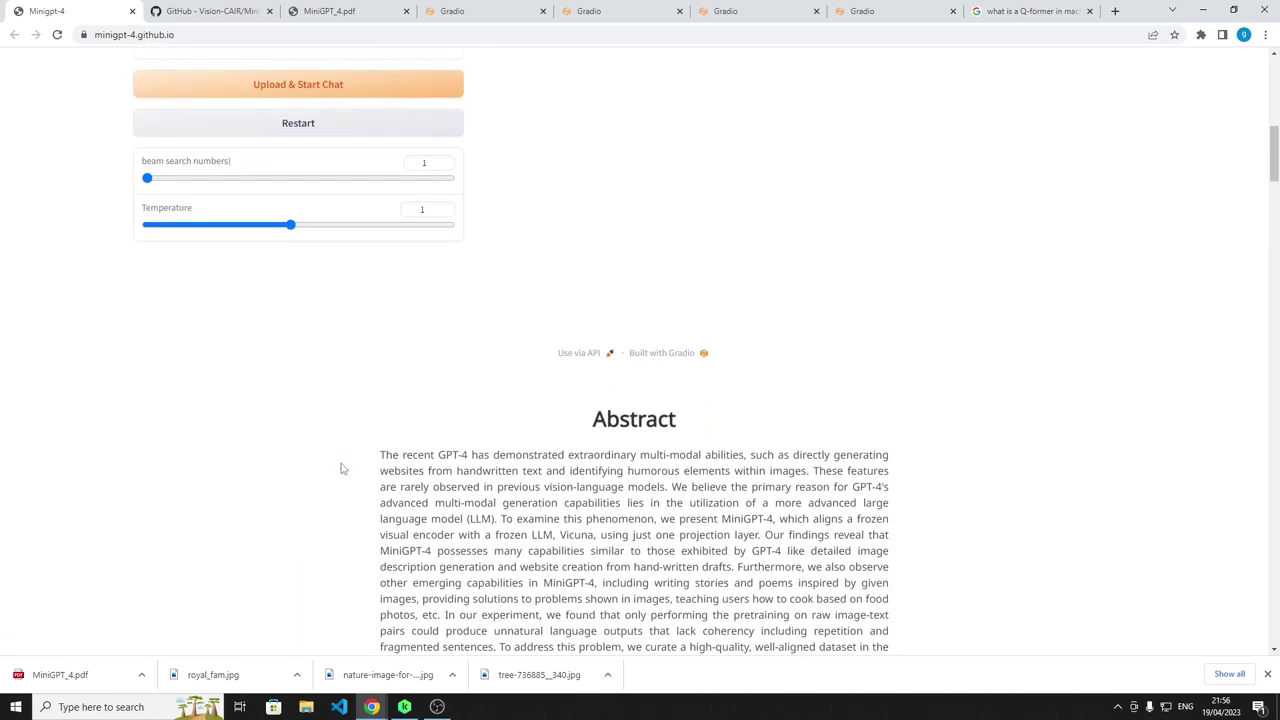
scroll(341, 468, "down", 5)
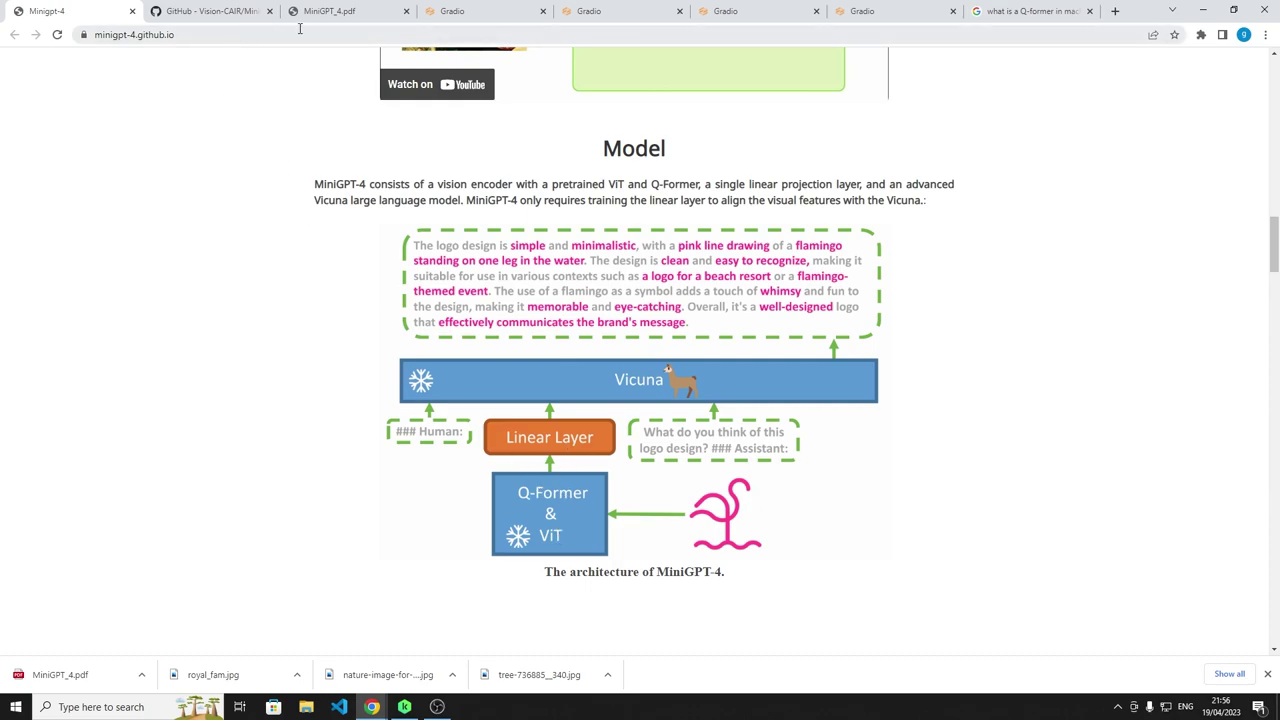
scroll(766, 229, "up", 2)
scroll(766, 229, "down", 2)
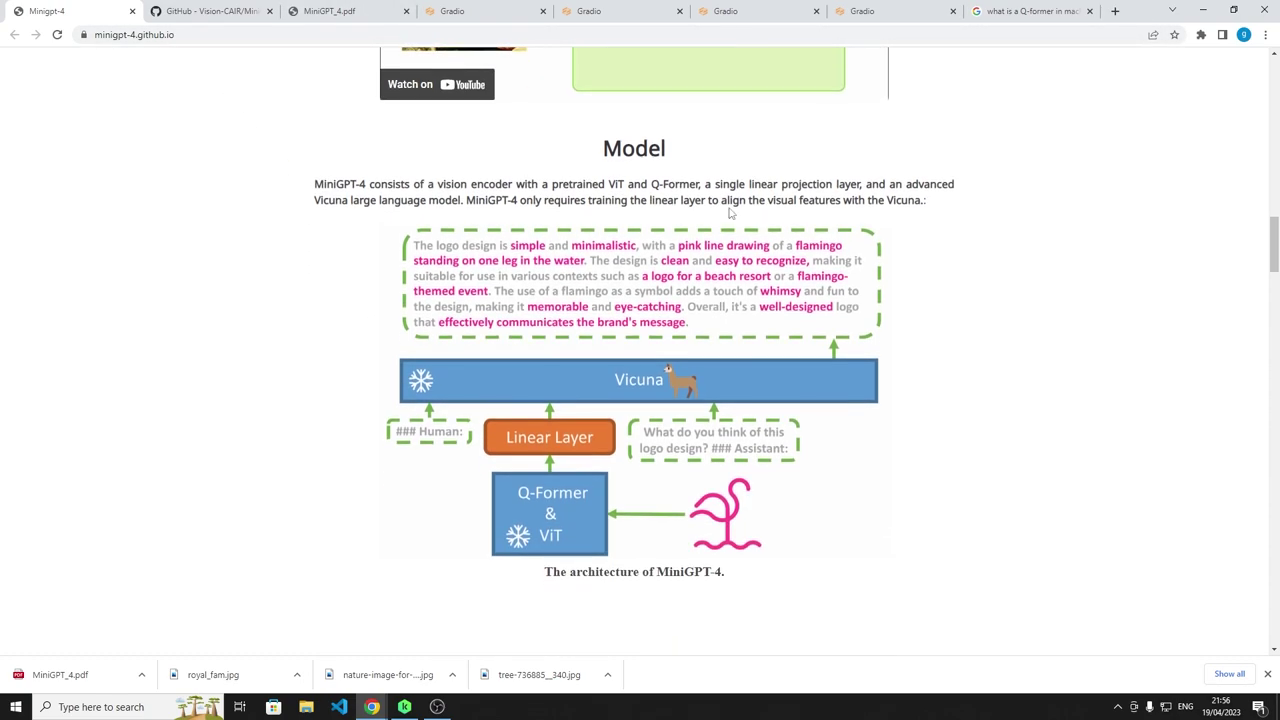
left_click(368, 16)
scroll(565, 340, "down", 4)
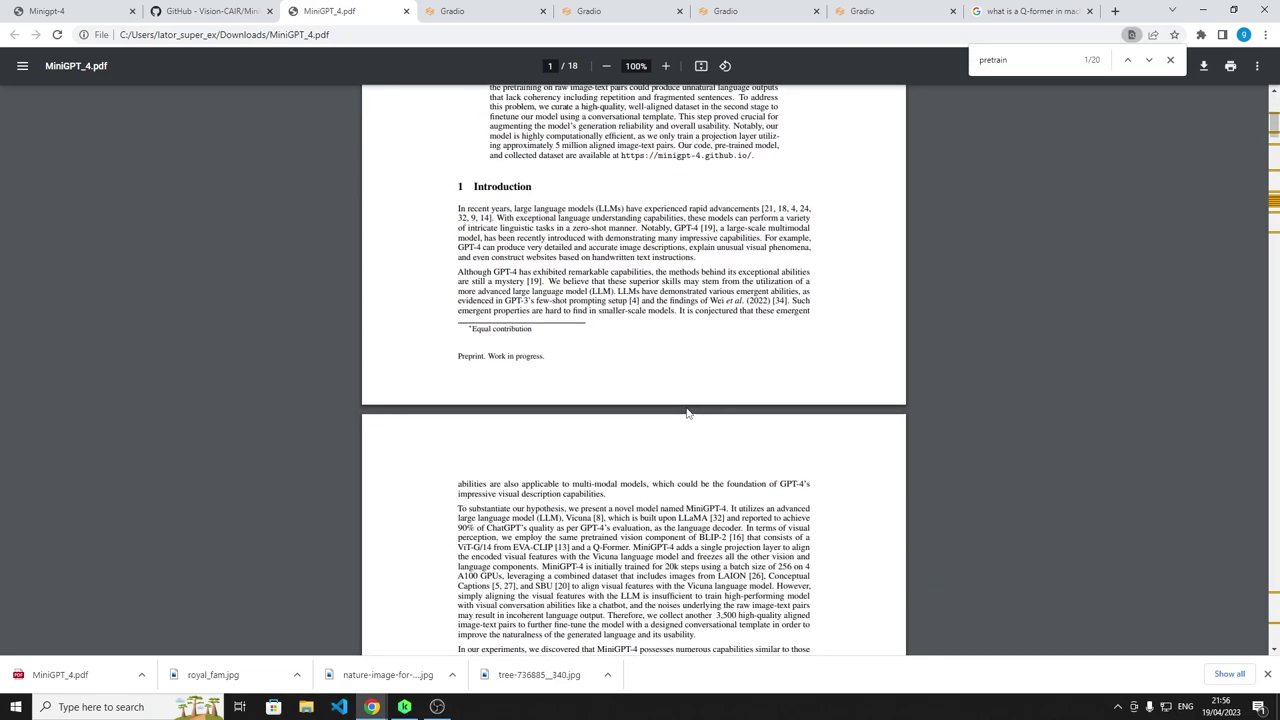
scroll(688, 418, "up", 1)
scroll(688, 418, "down", 3)
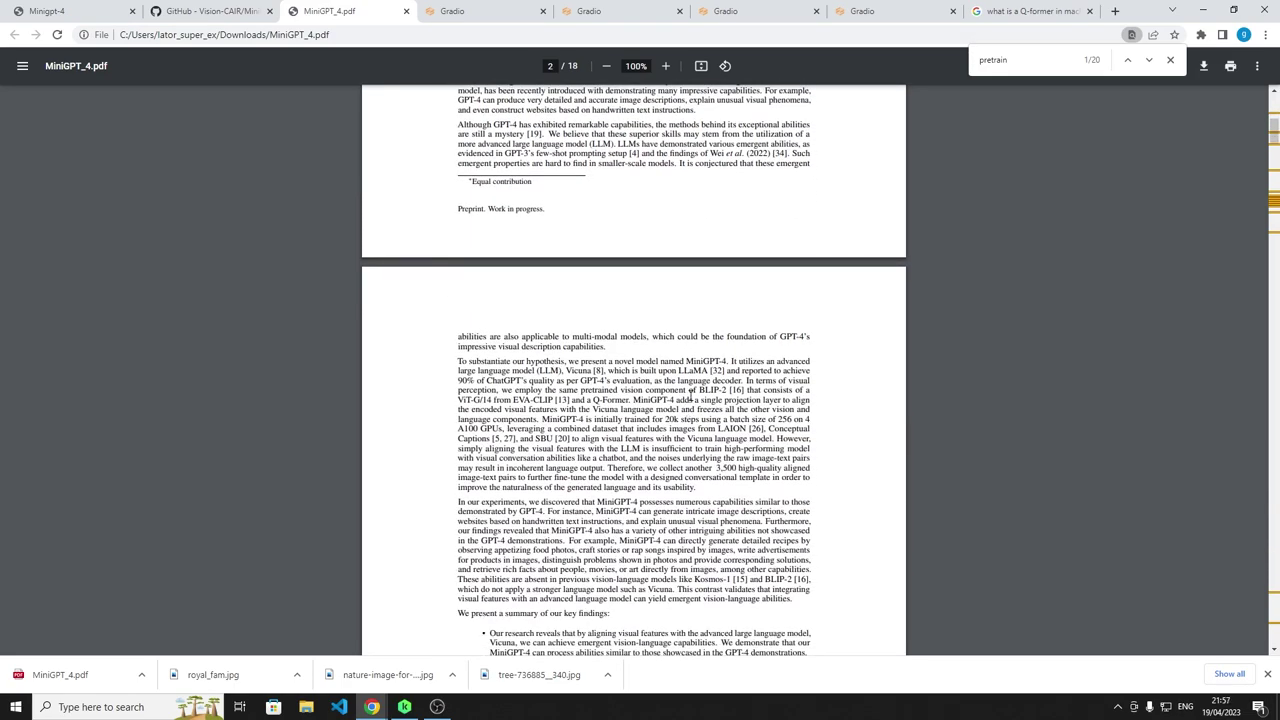
left_click_drag(693, 390, 730, 390)
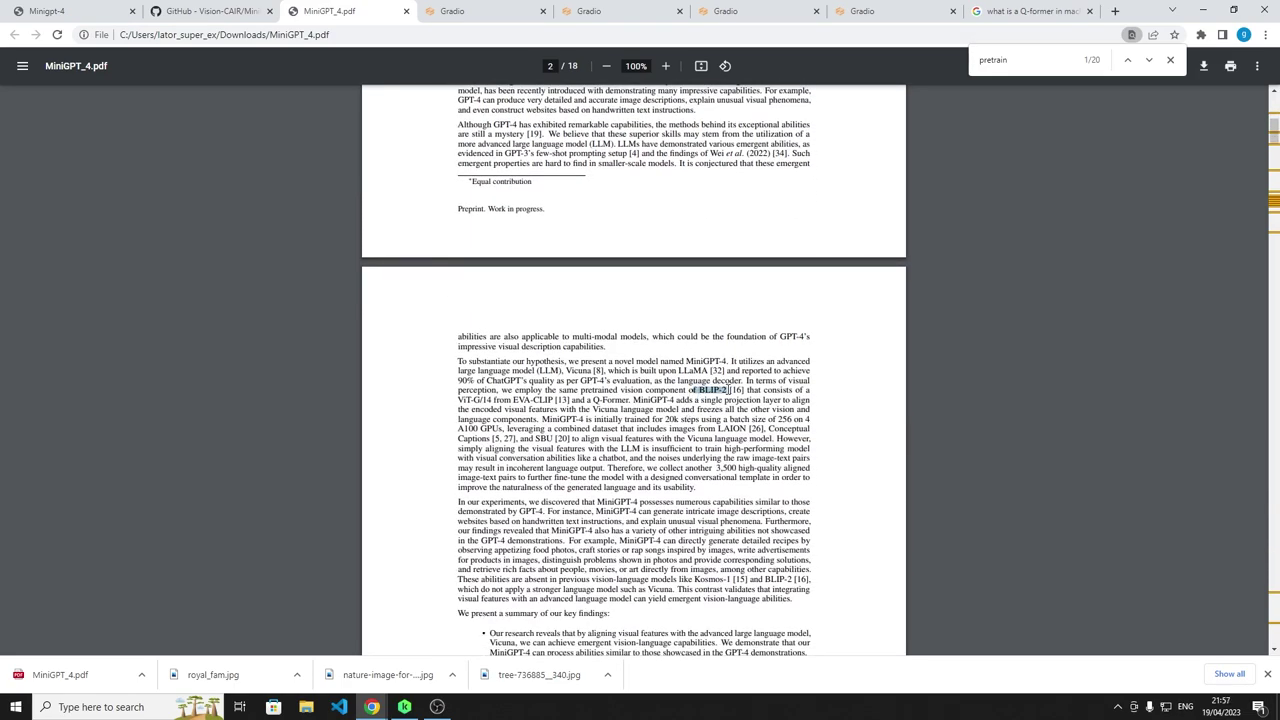
left_click(461, 400)
left_click_drag(461, 400, 481, 400)
left_click(224, 16)
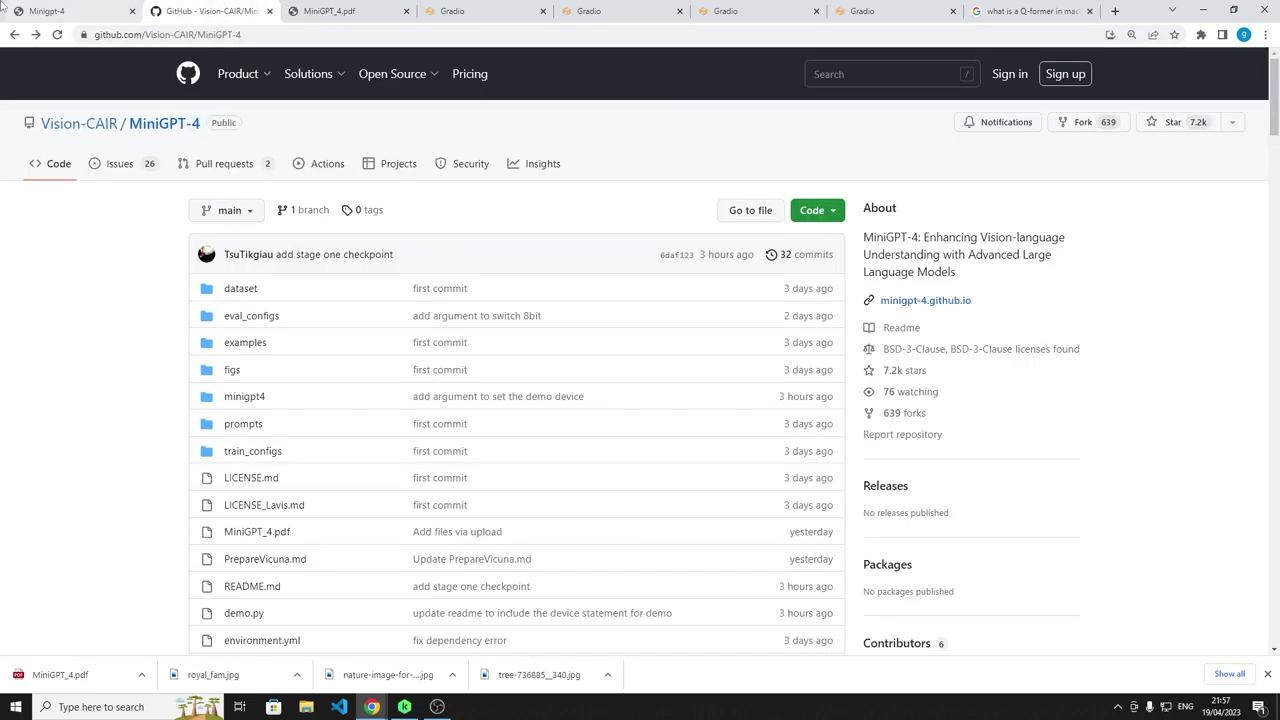
left_click(42, 11)
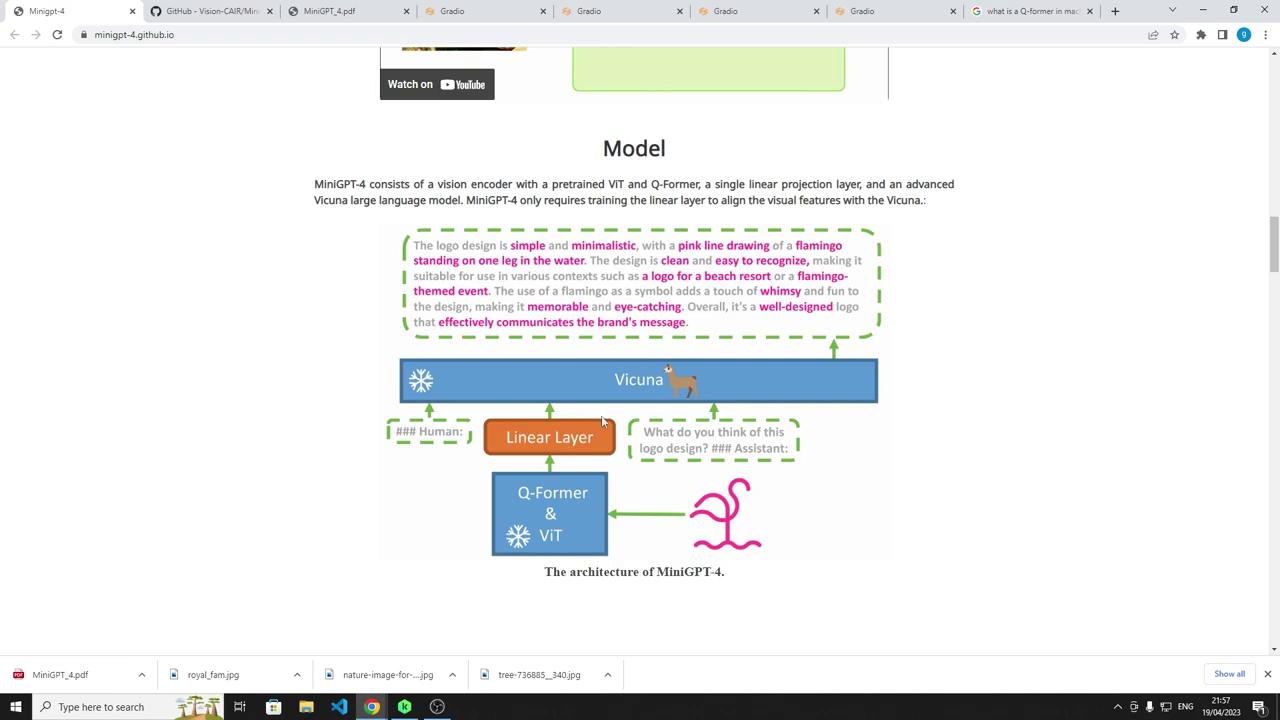
Step: Nudge the project page slightly further down the architecture figure
scroll(600, 430, "down", 2)
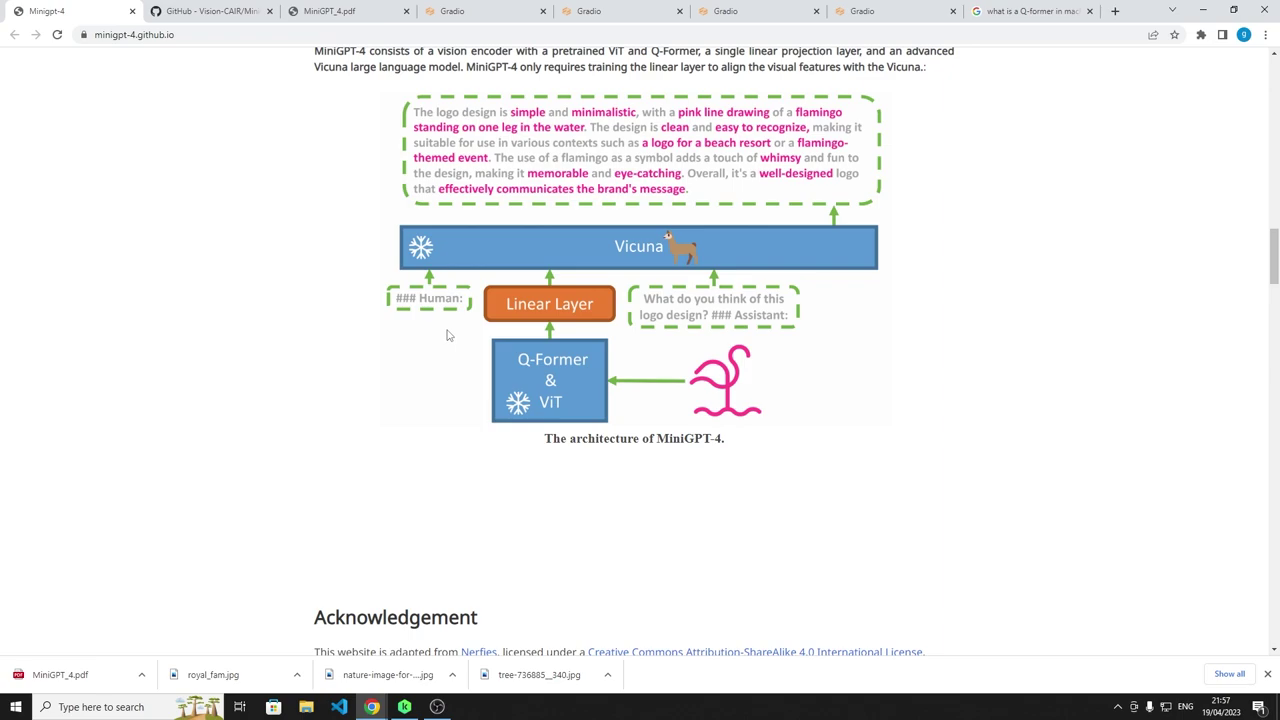
Step: Highlight the '5 million' image-text pairs phrase in the paper's abstract, then return to the project page
left_click(236, 14)
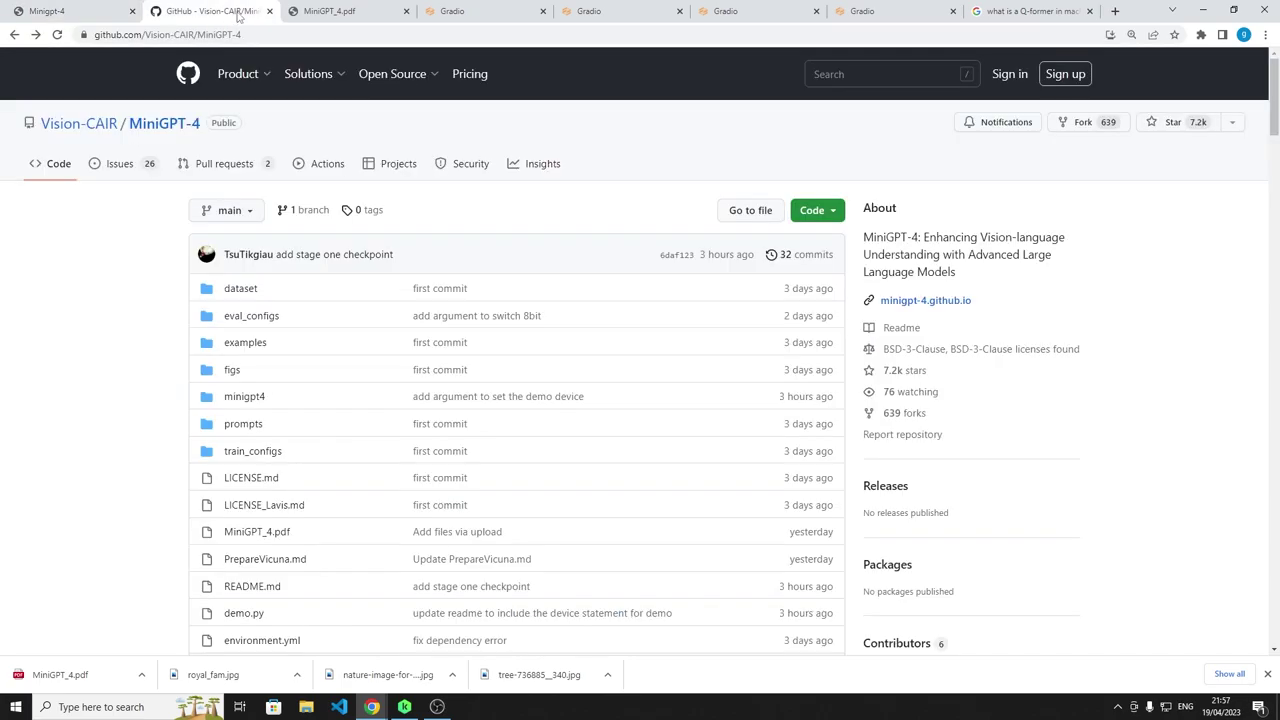
left_click(345, 13)
scroll(541, 379, "down", 1)
scroll(625, 382, "up", 5)
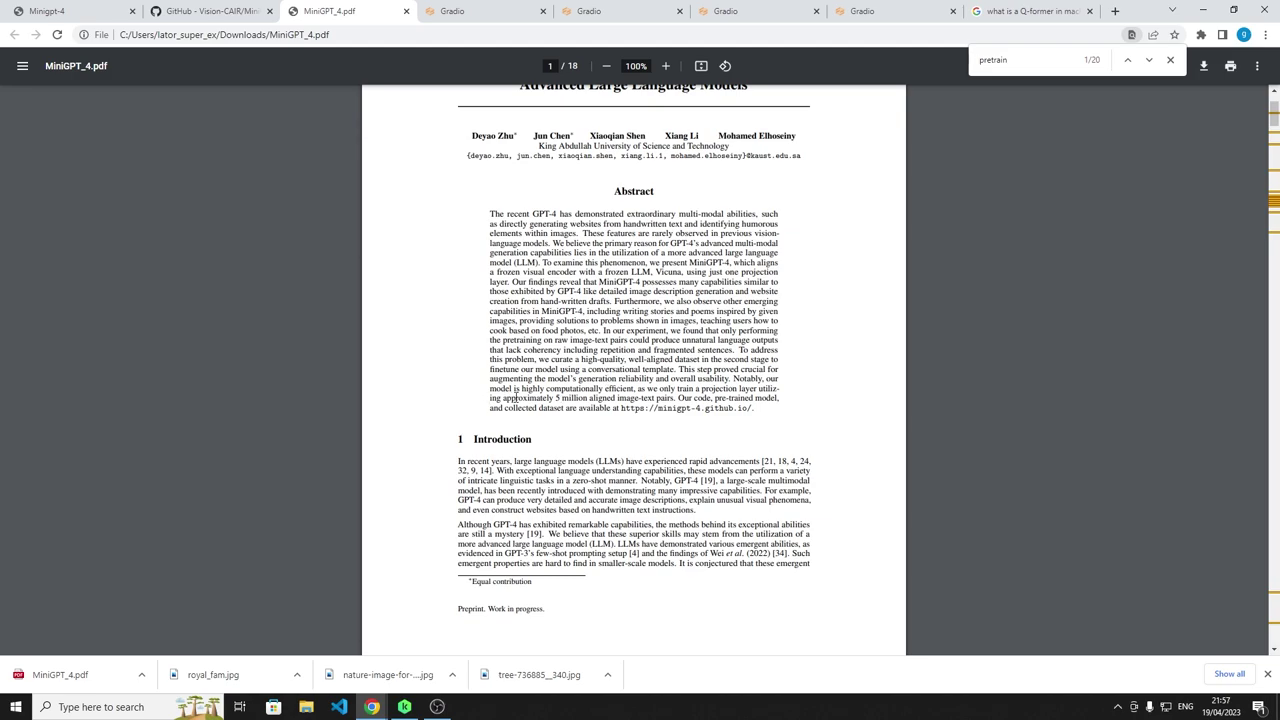
left_click_drag(515, 397, 676, 398)
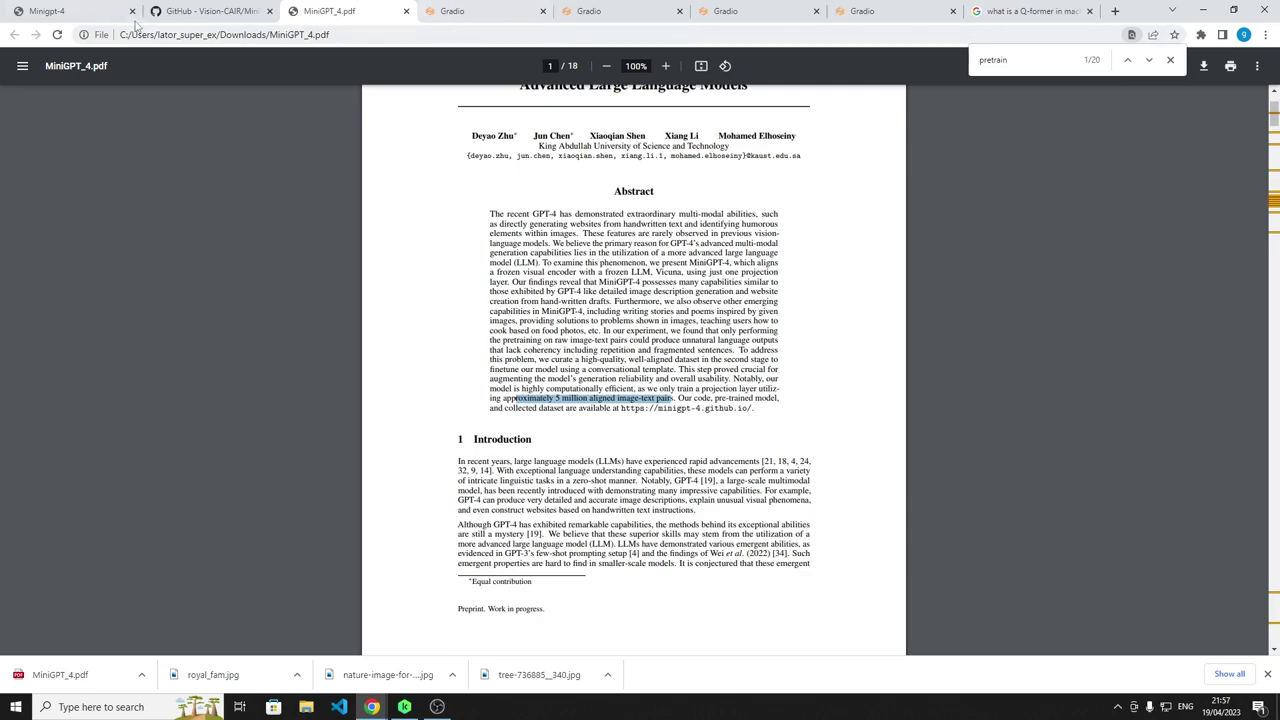
left_click(181, 12)
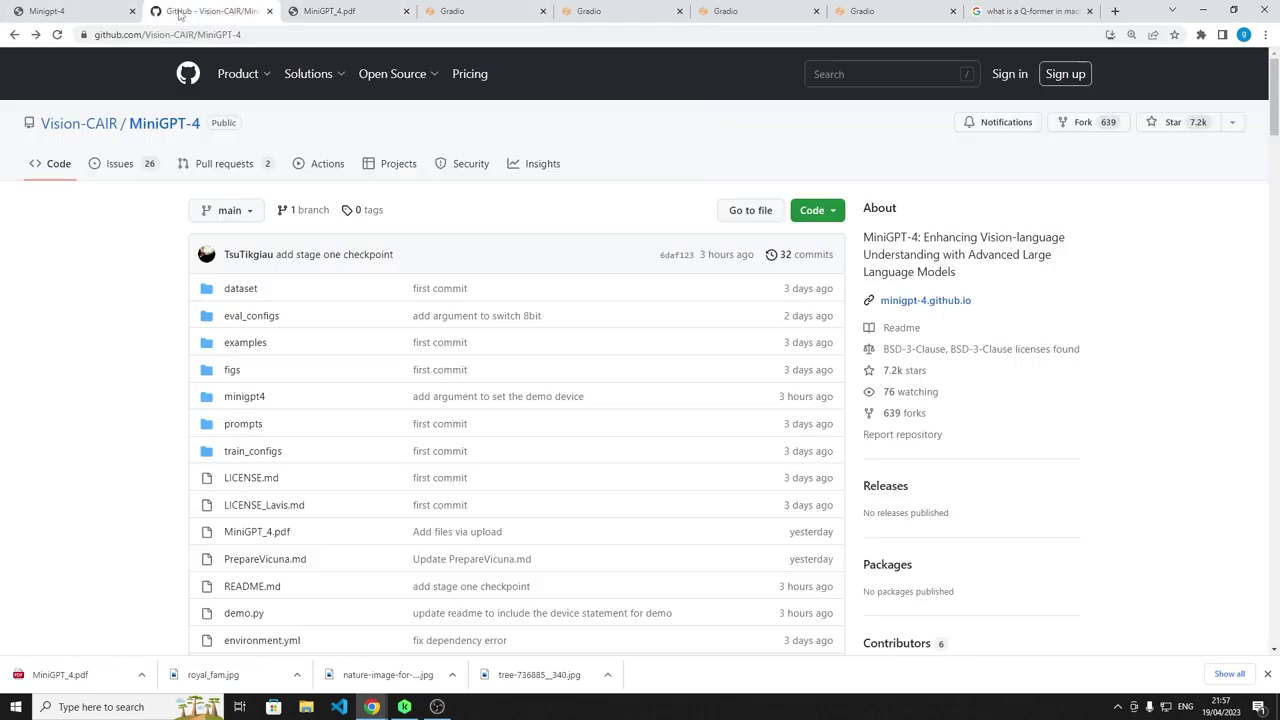
left_click(80, 11)
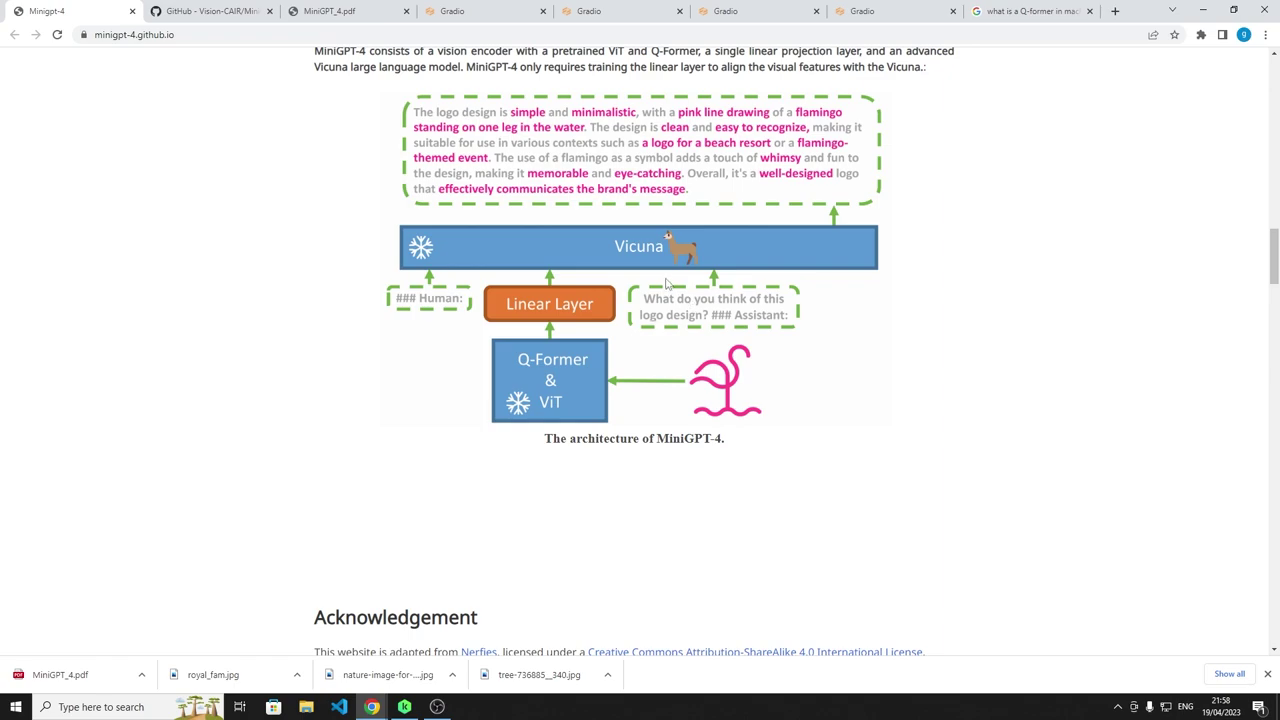
Step: Scroll up past the Model and Abstract sections to the Demo of MiniGPT-4 header
scroll(556, 375, "up", 1)
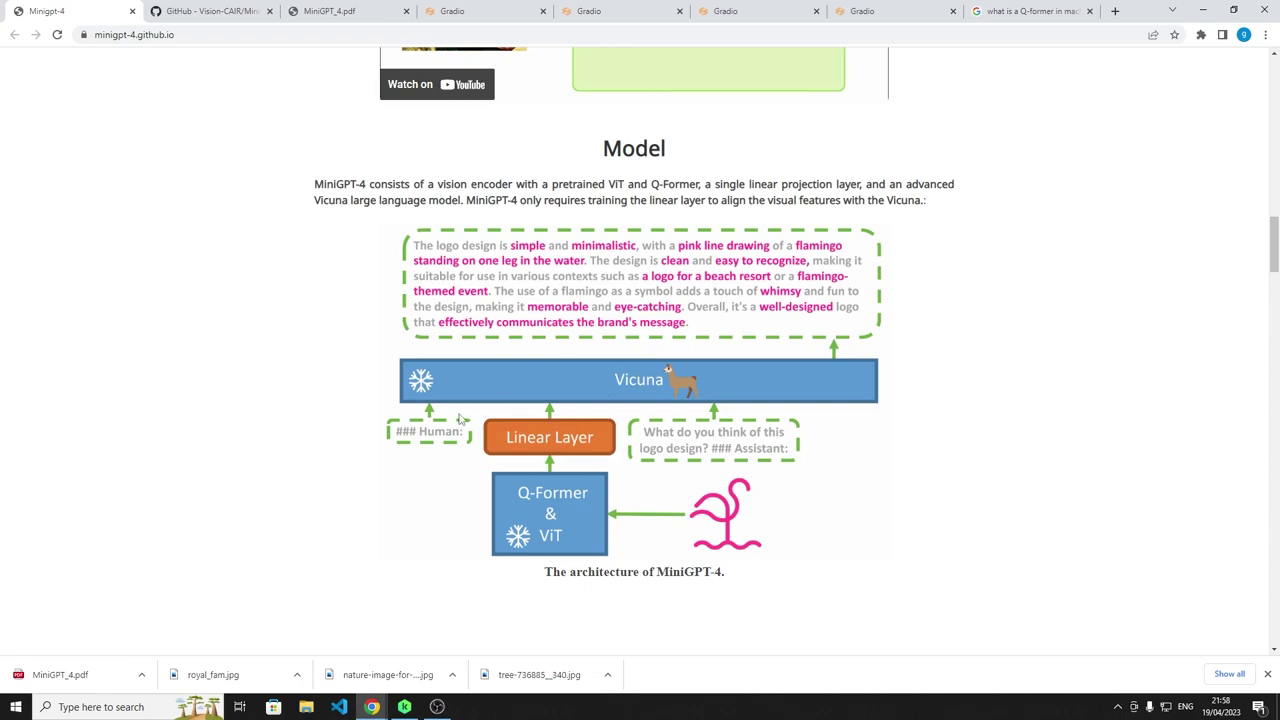
scroll(458, 410, "down", 7)
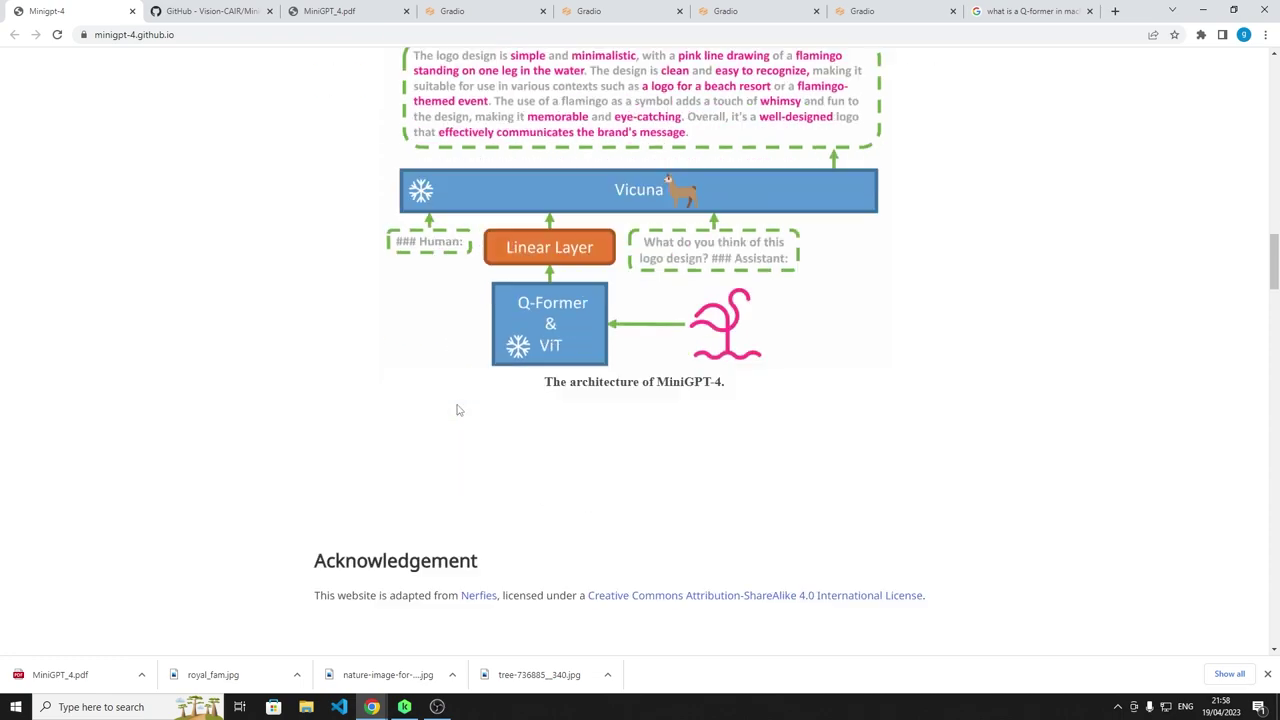
scroll(458, 410, "up", 4)
scroll(458, 410, "up", 5)
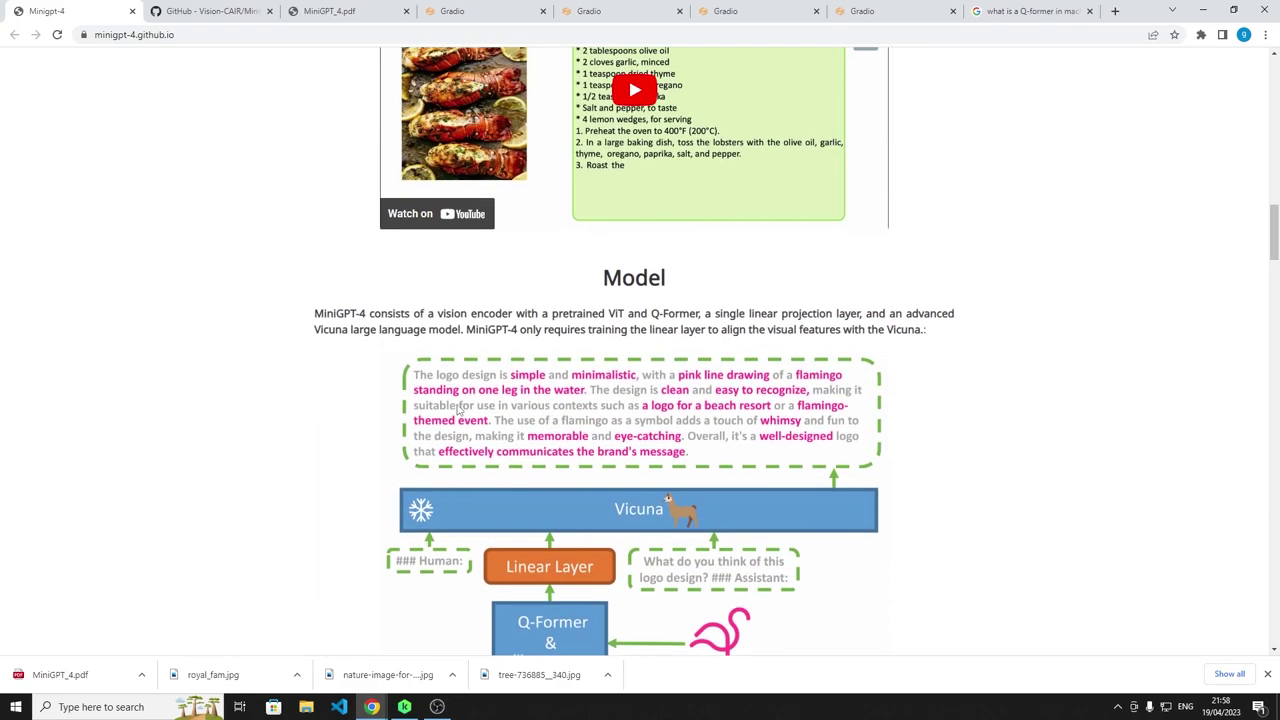
scroll(481, 394, "up", 12)
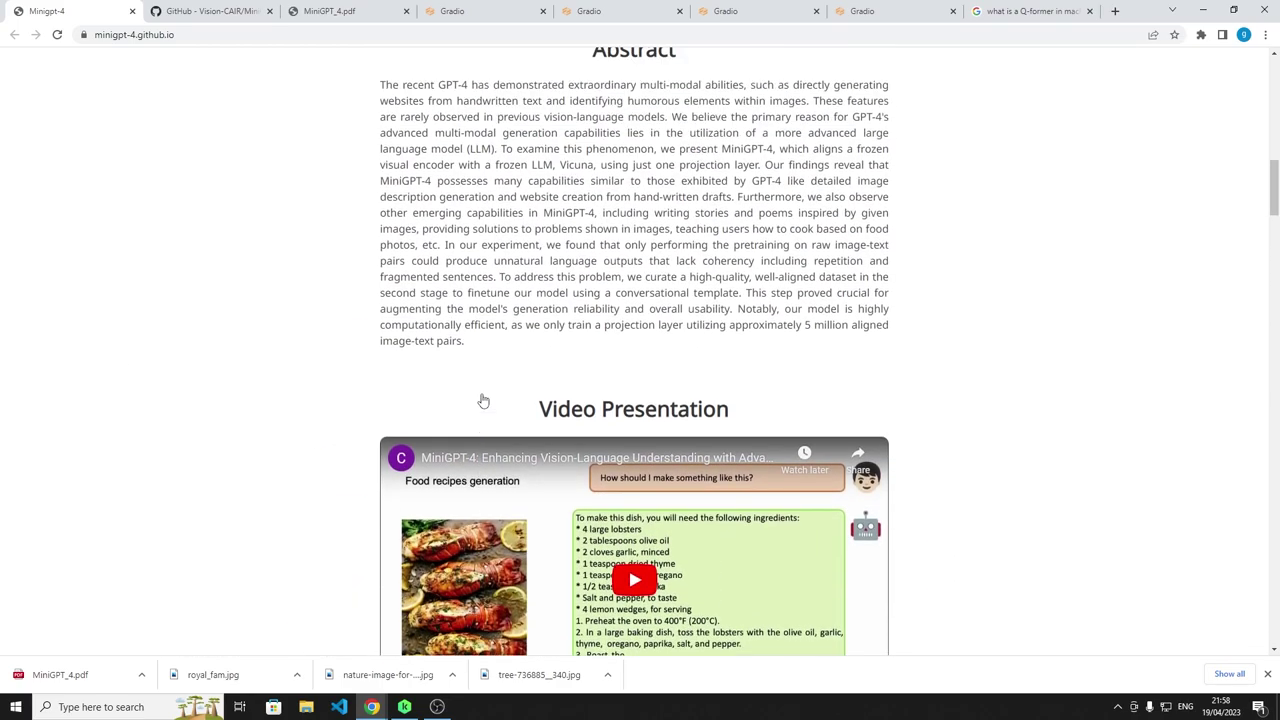
scroll(481, 398, "up", 1)
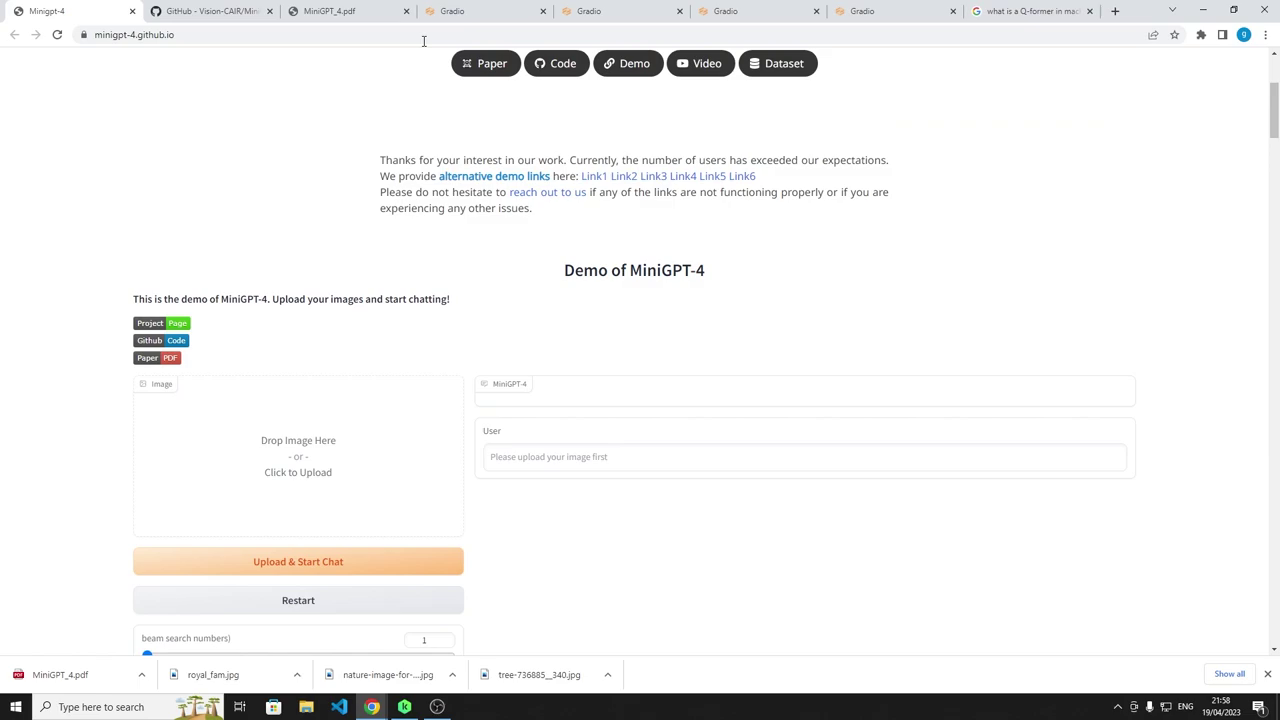
Step: Switch to the first Gradio demo, showing the café waitress coffee chat
left_click(460, 11)
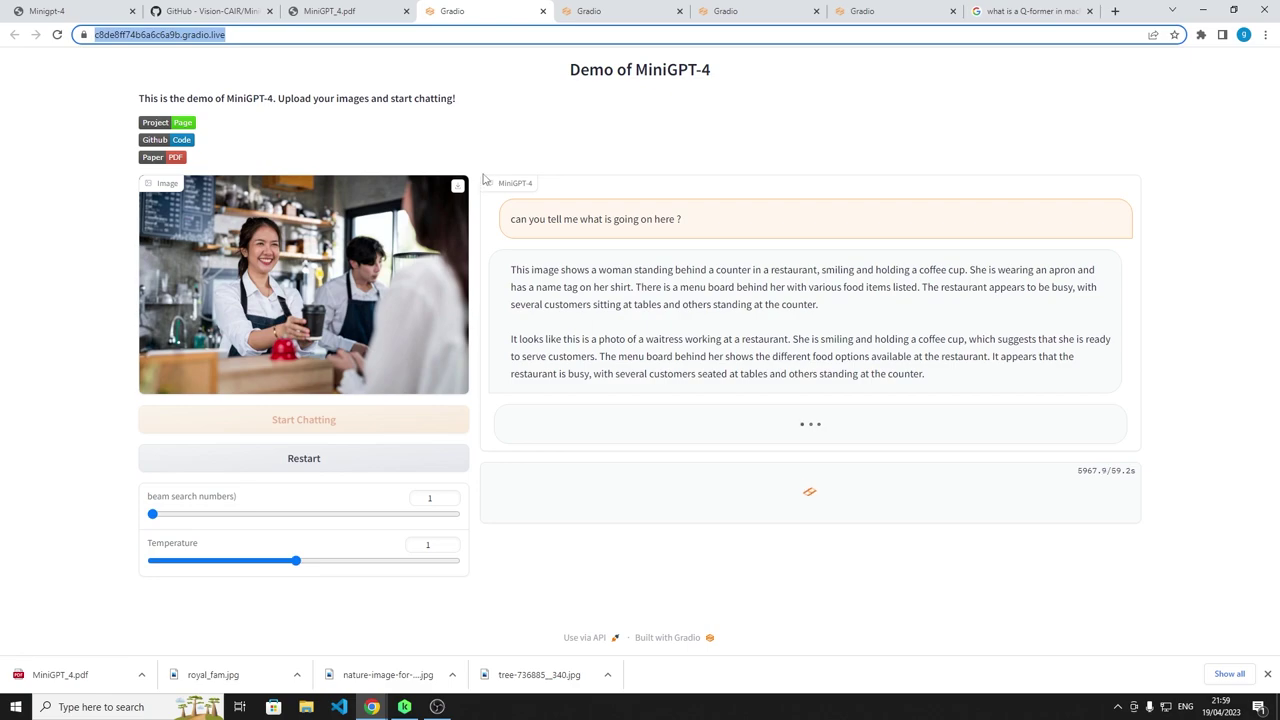
Step: Read through the Godzilla demo chat, then switch to the sunset tree colours chat
left_click(630, 14)
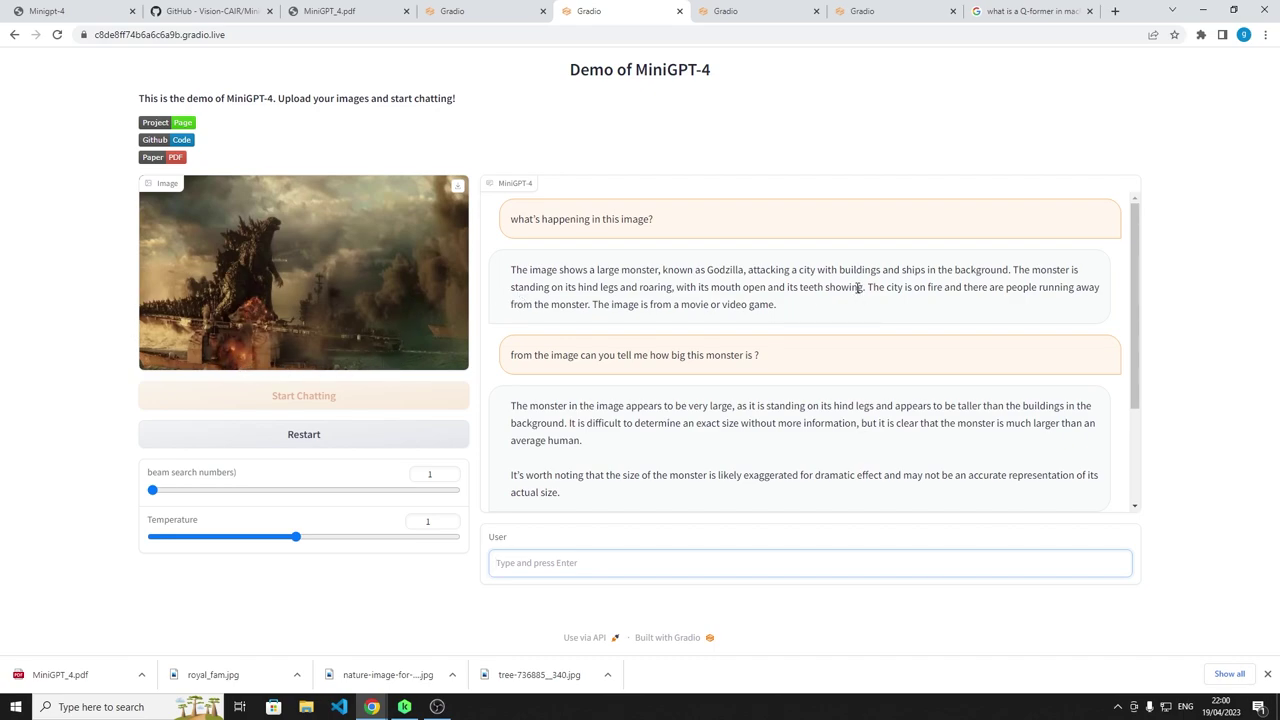
scroll(826, 304, "down", 2)
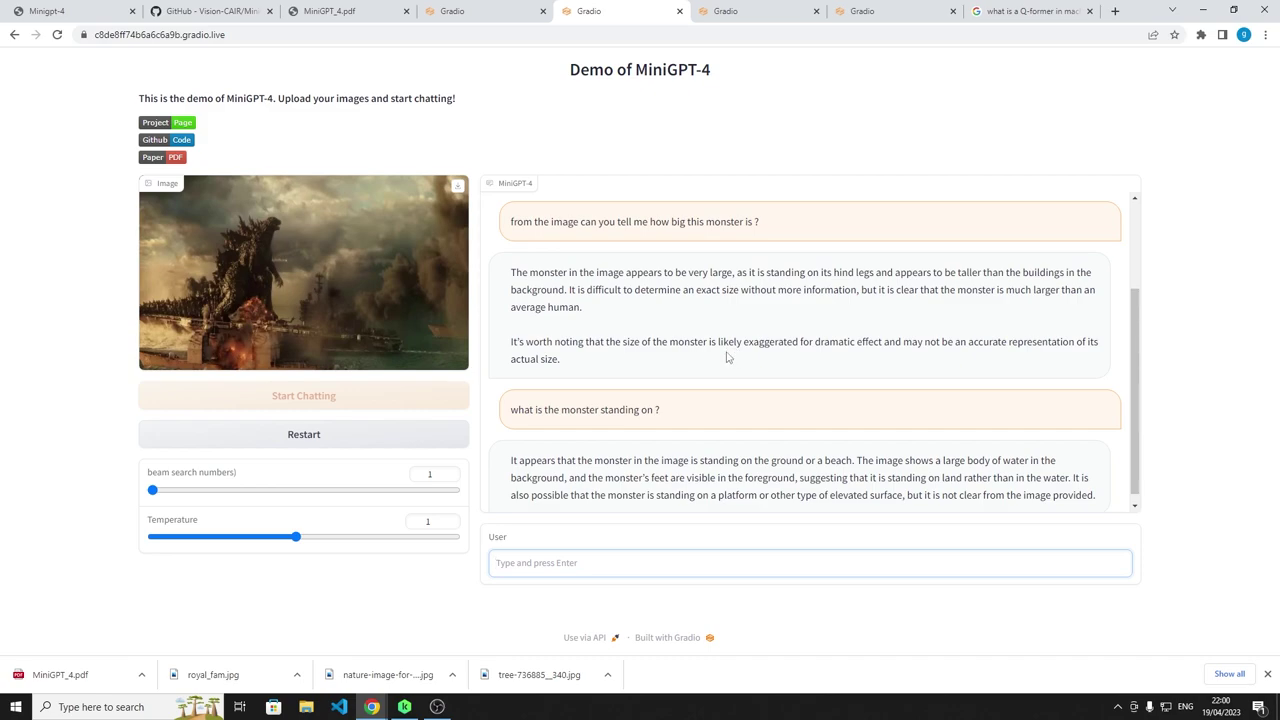
scroll(728, 352, "down", 1)
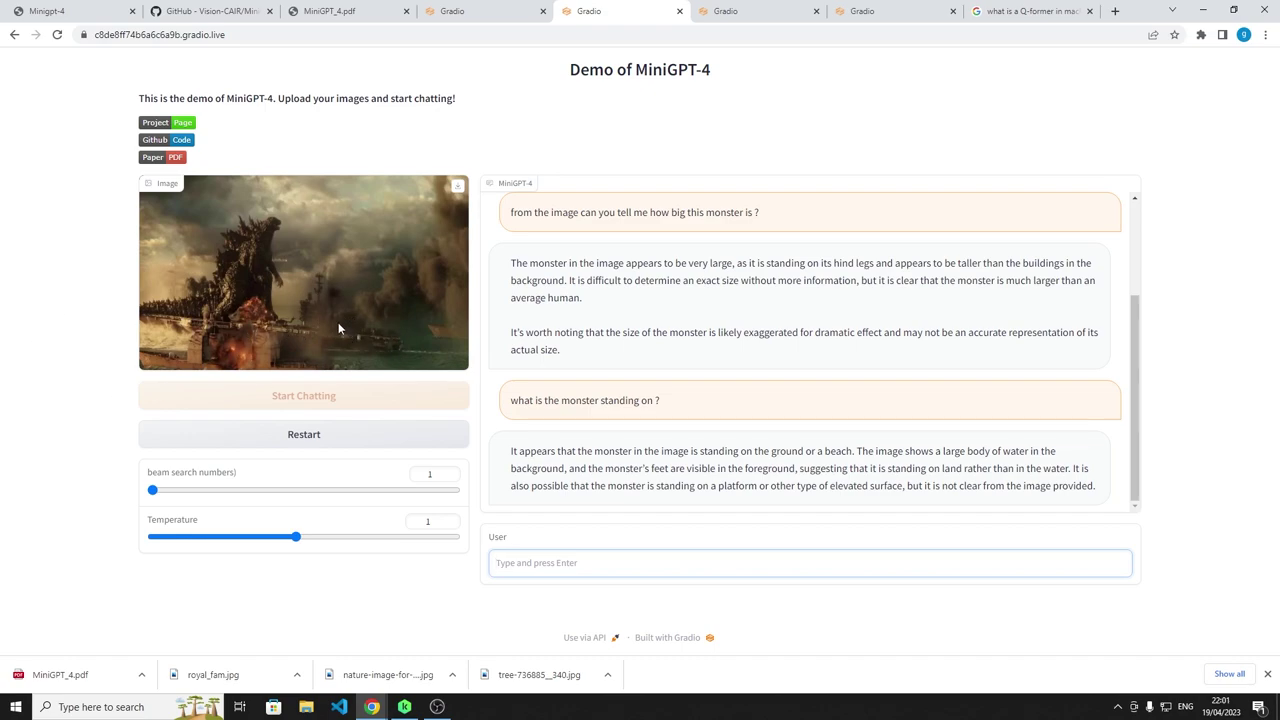
left_click(763, 18)
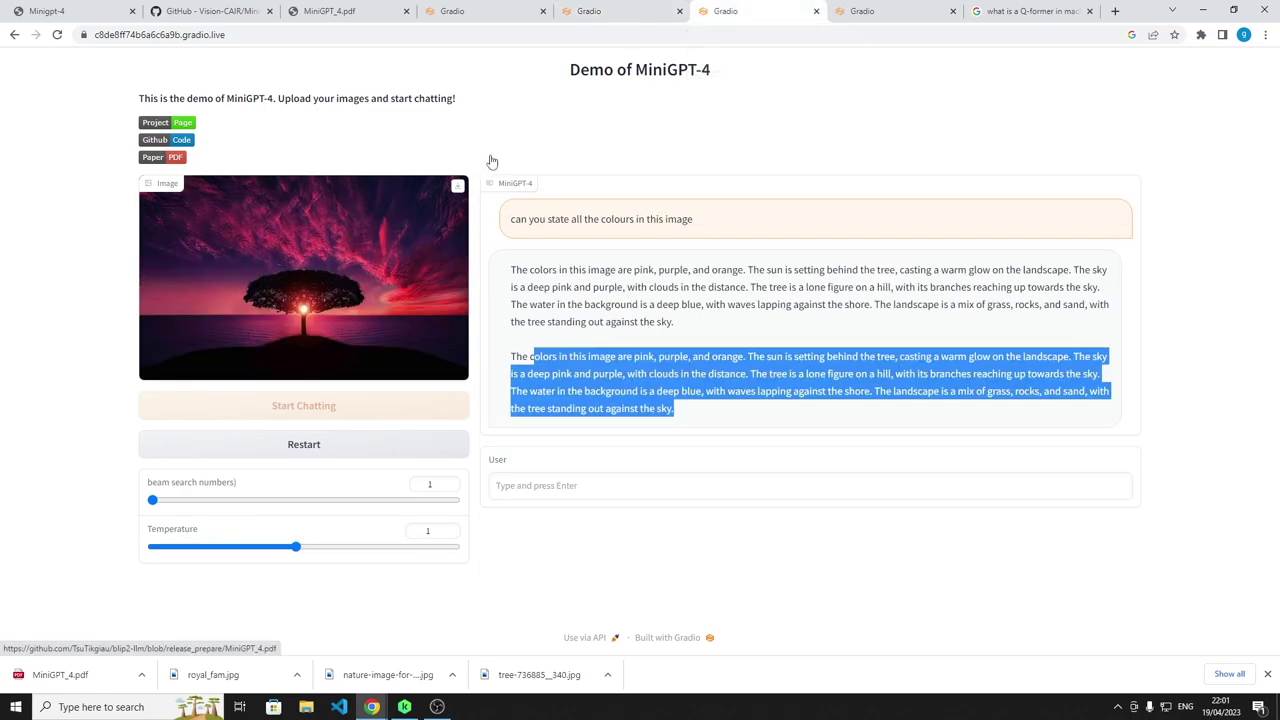
Step: Highlight the second colours answer, which adds deep blue water and grass, rocks and sand
left_click(591, 262)
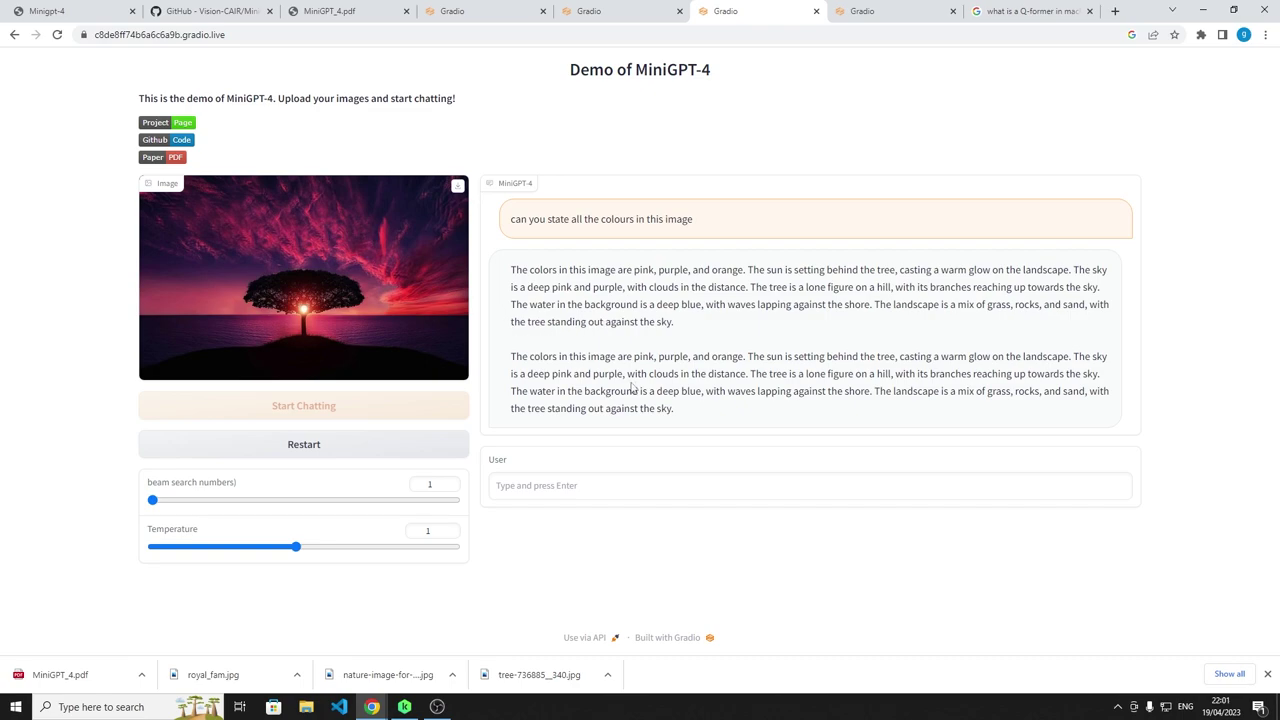
left_click_drag(673, 409, 511, 359)
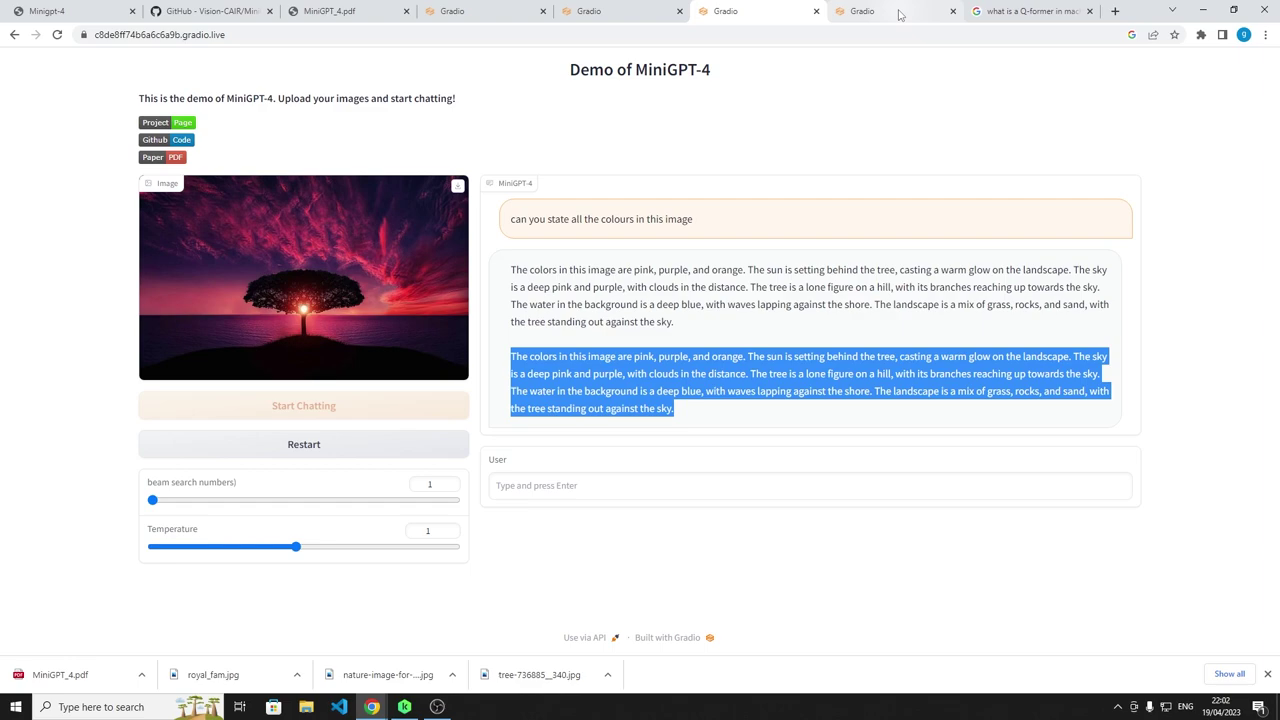
mouse_move(899, 15)
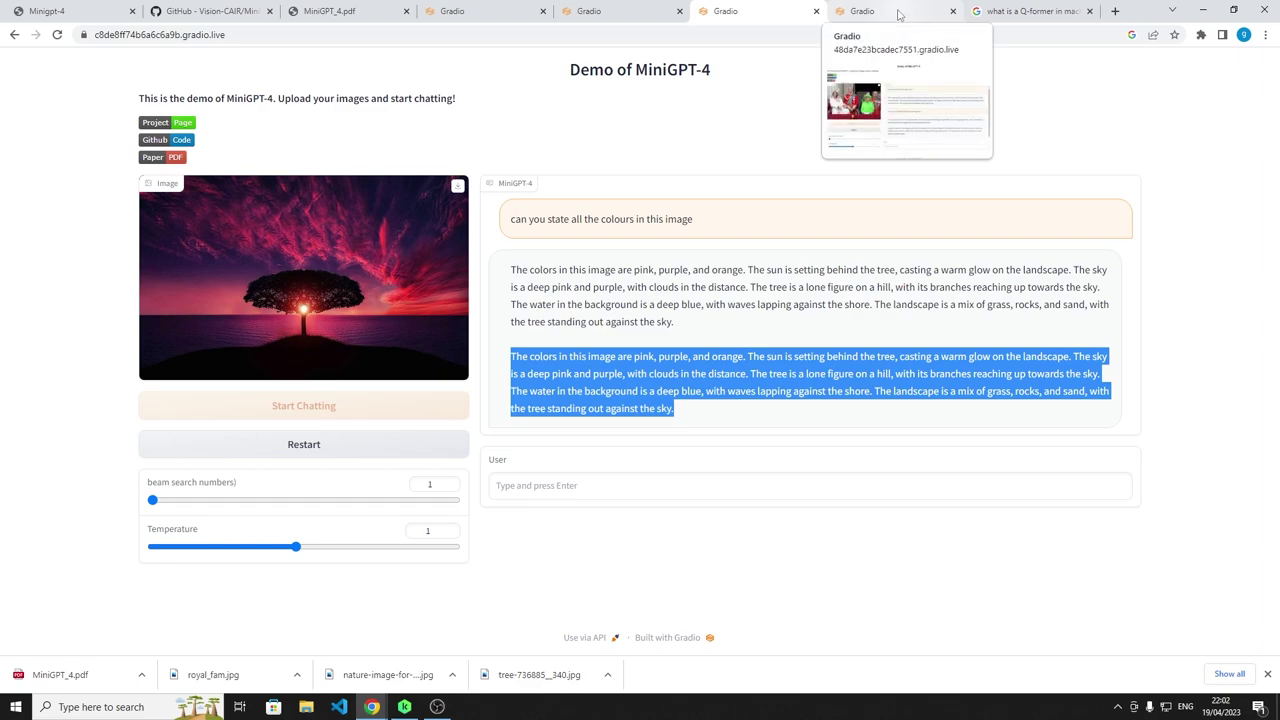
Step: Switch to the Gradio tab with the balcony group photo chat
left_click(893, 15)
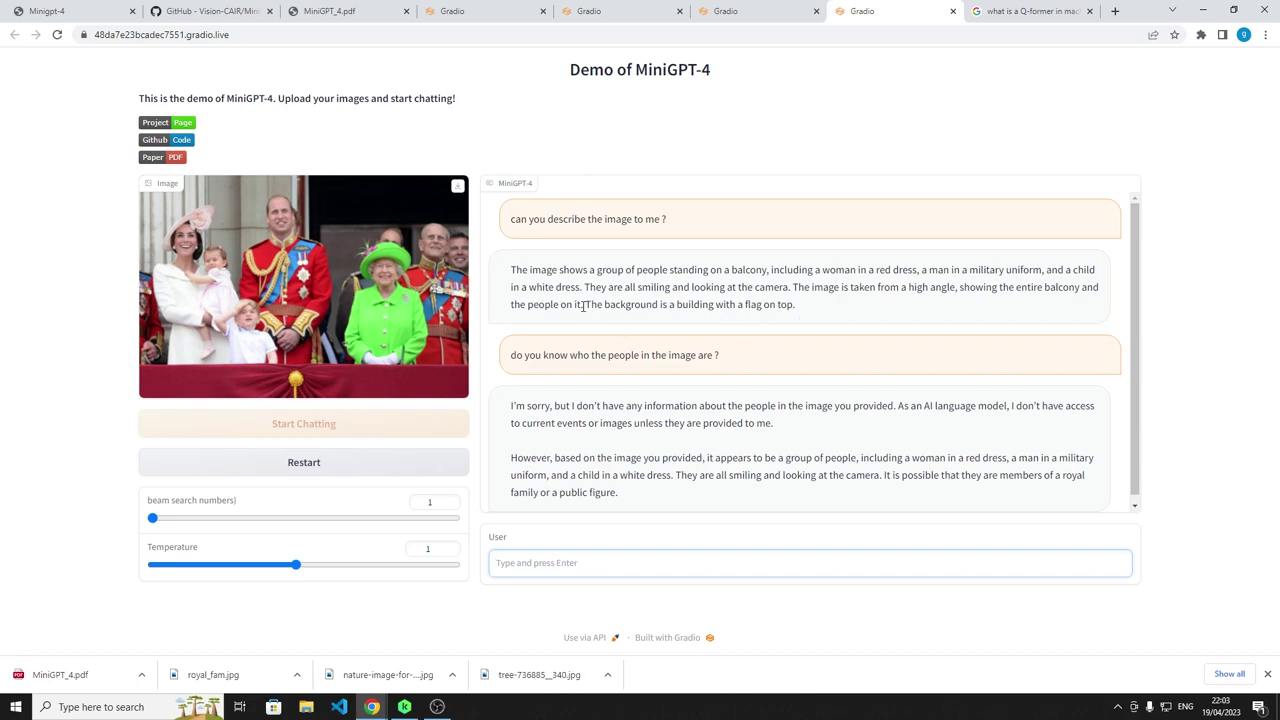
Step: Mark the background-building and royalty-guess sentences, then return to the sunset tree colours tab
left_click_drag(585, 304, 812, 306)
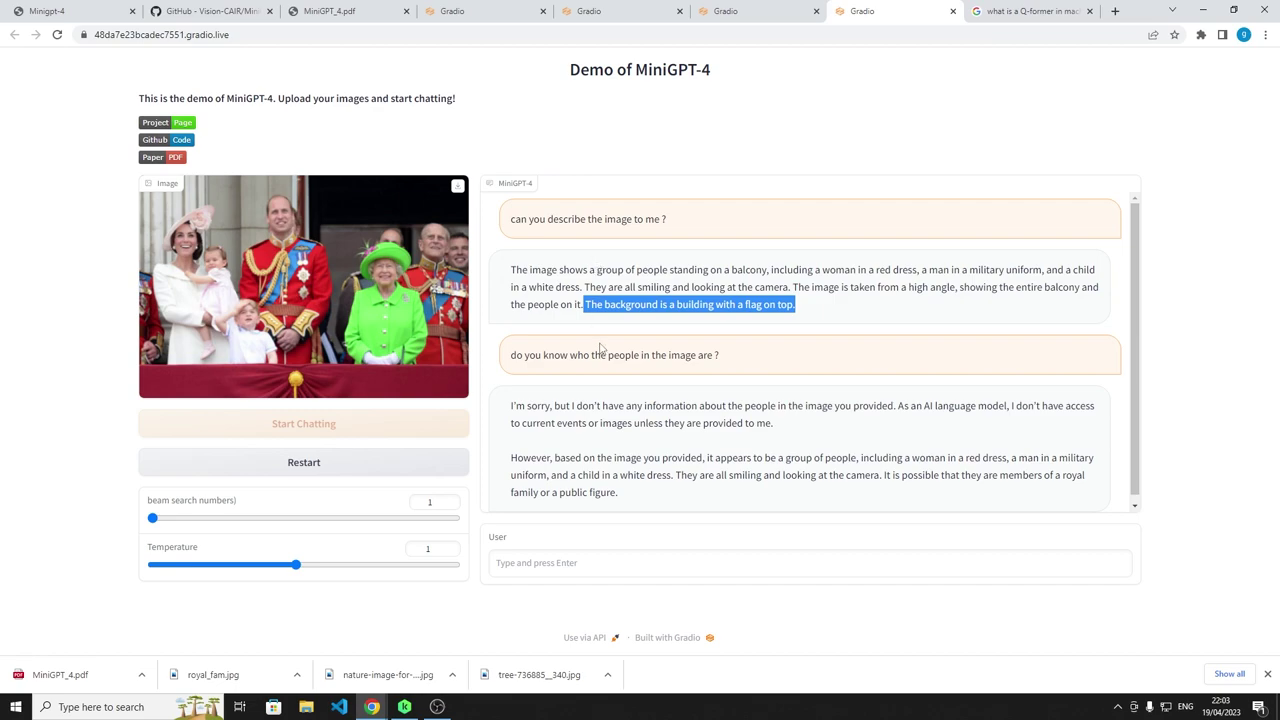
scroll(602, 350, "down", 1)
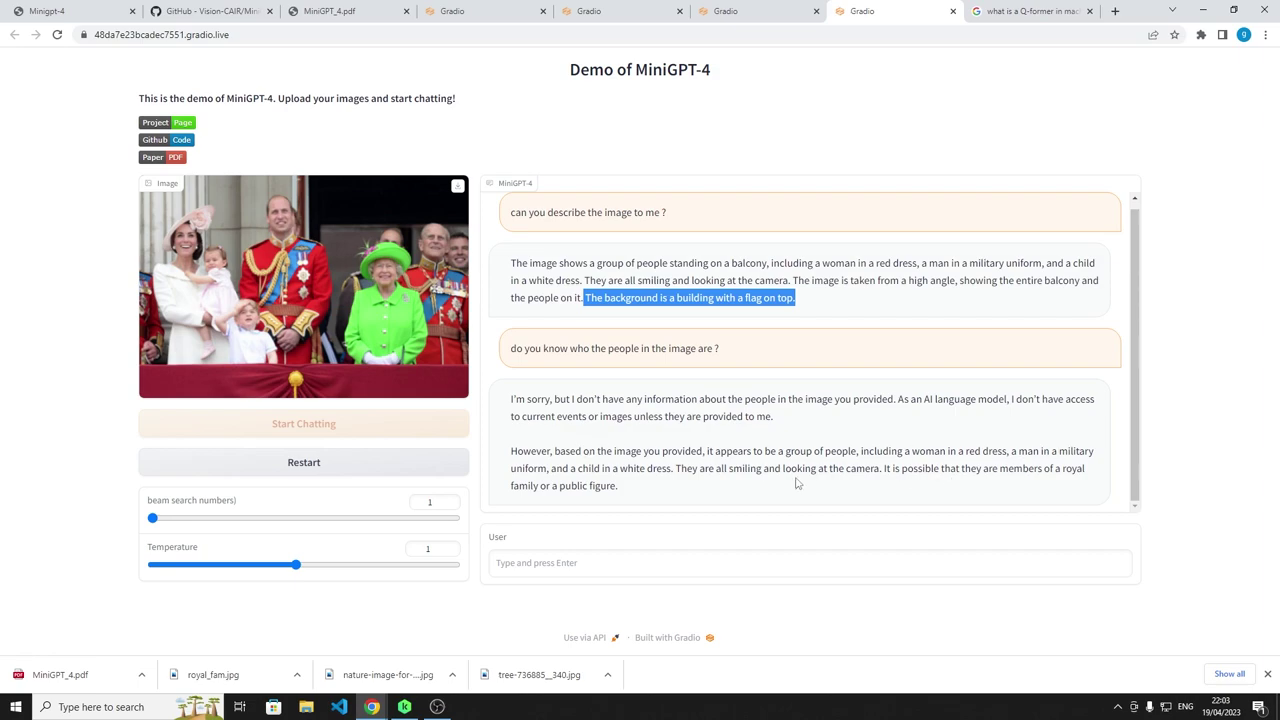
left_click_drag(940, 468, 1066, 470)
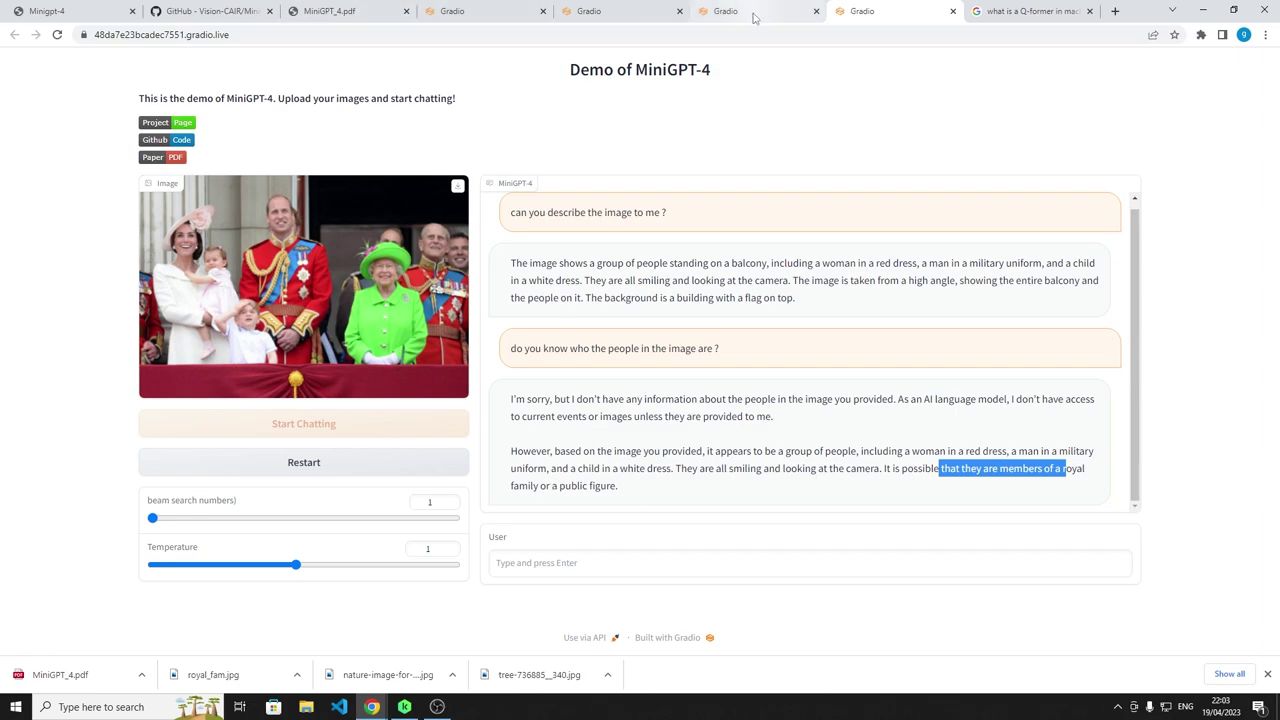
mouse_move(745, 19)
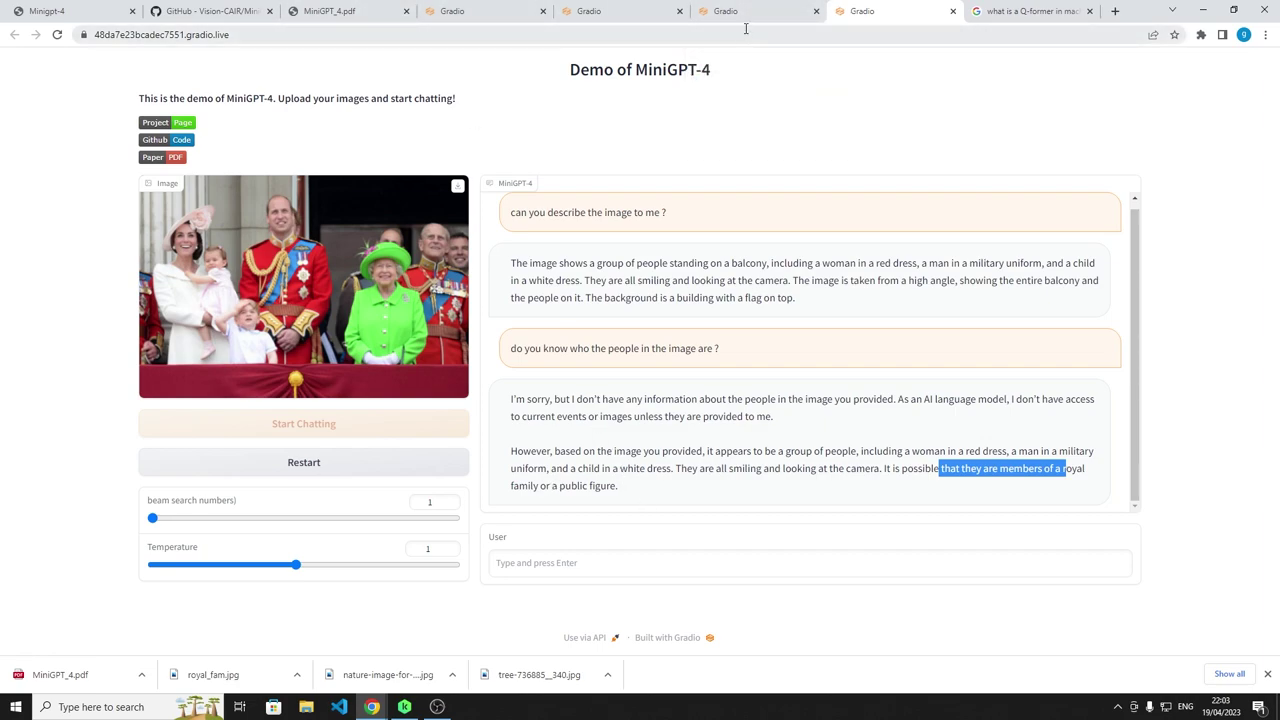
left_click(745, 19)
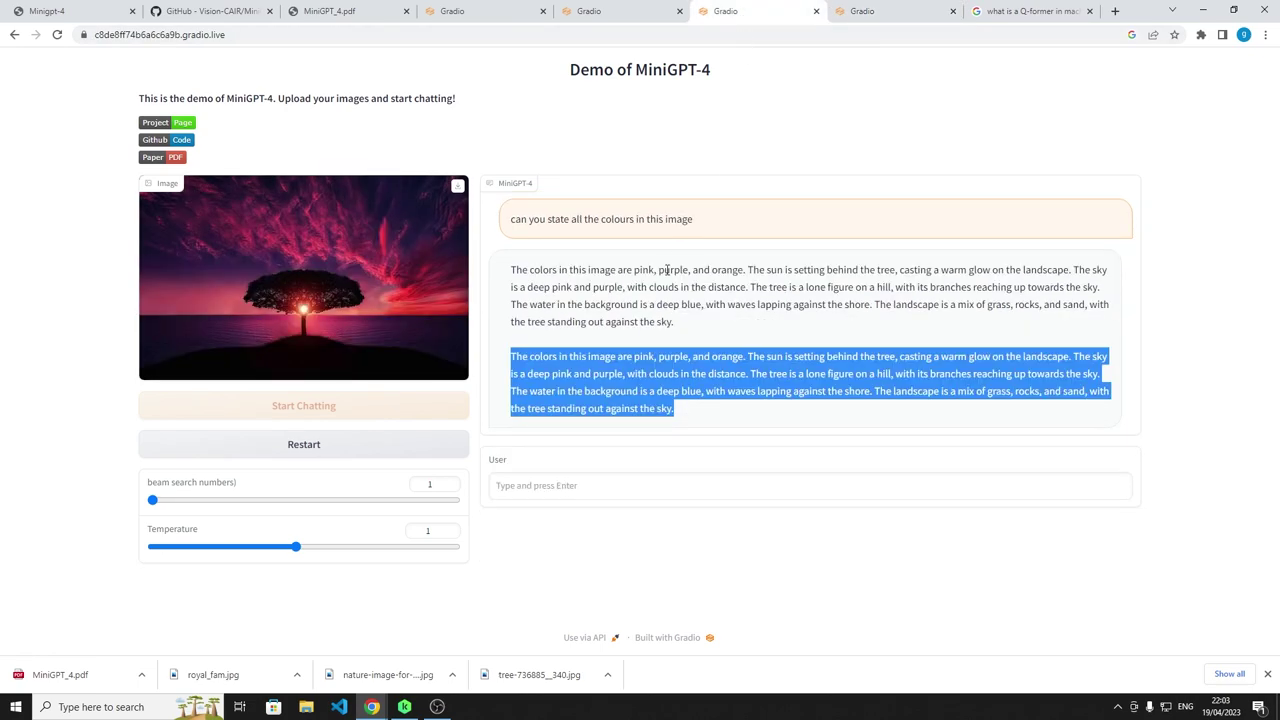
Step: Glance at the abstract in the MiniGPT_4.pdf paper tab
left_click(363, 17)
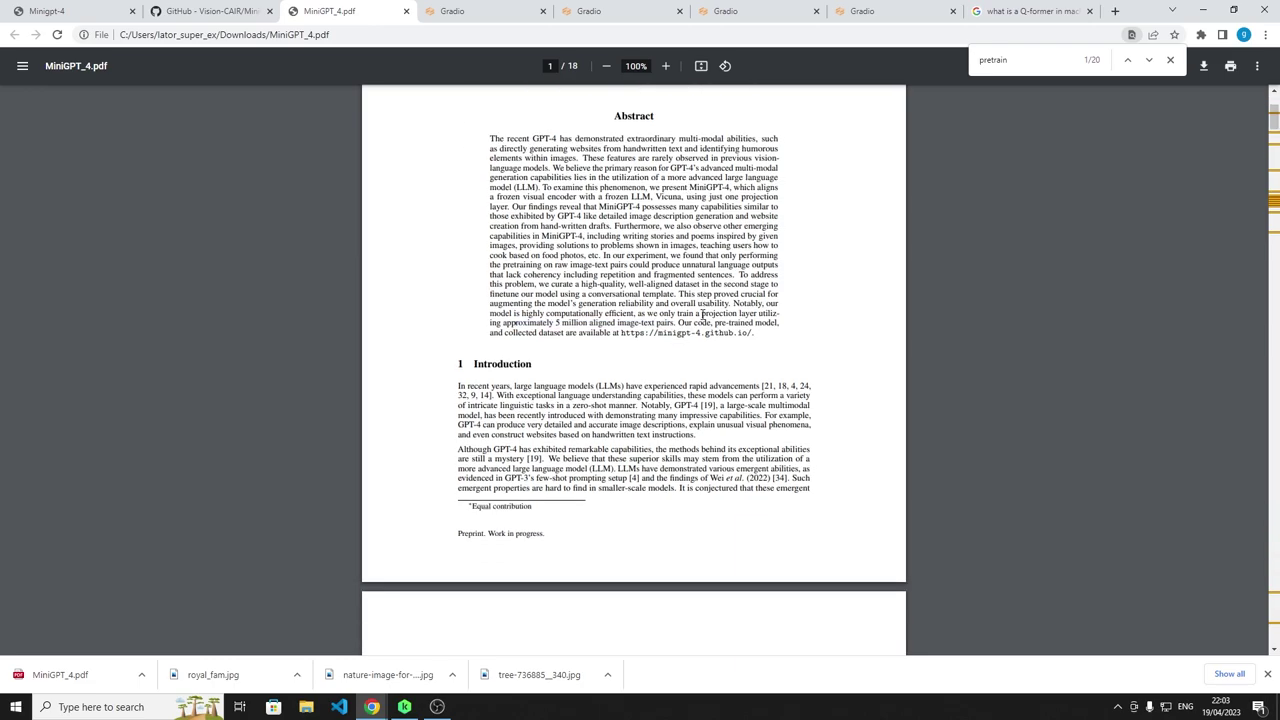
scroll(701, 315, "down", 3)
scroll(701, 320, "up", 1)
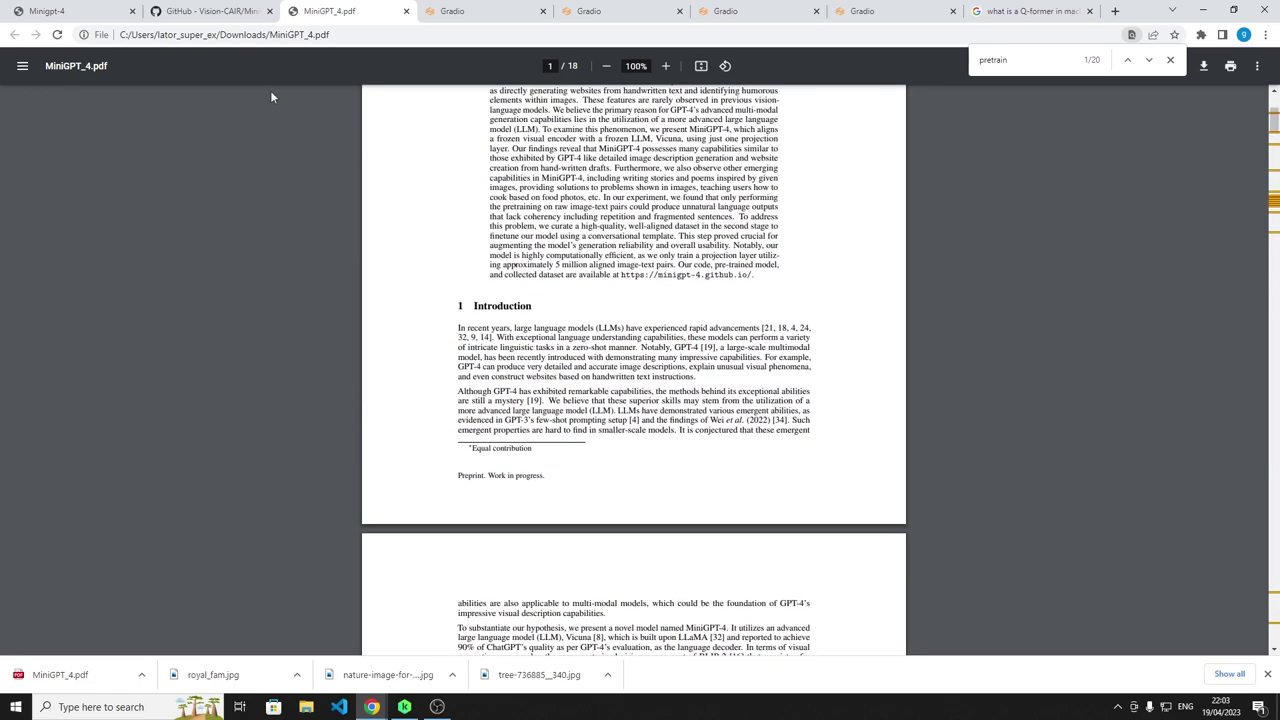
Step: Skim the Vision-CAIR/MiniGPT-4 repository README examples, then return to the top
left_click(203, 11)
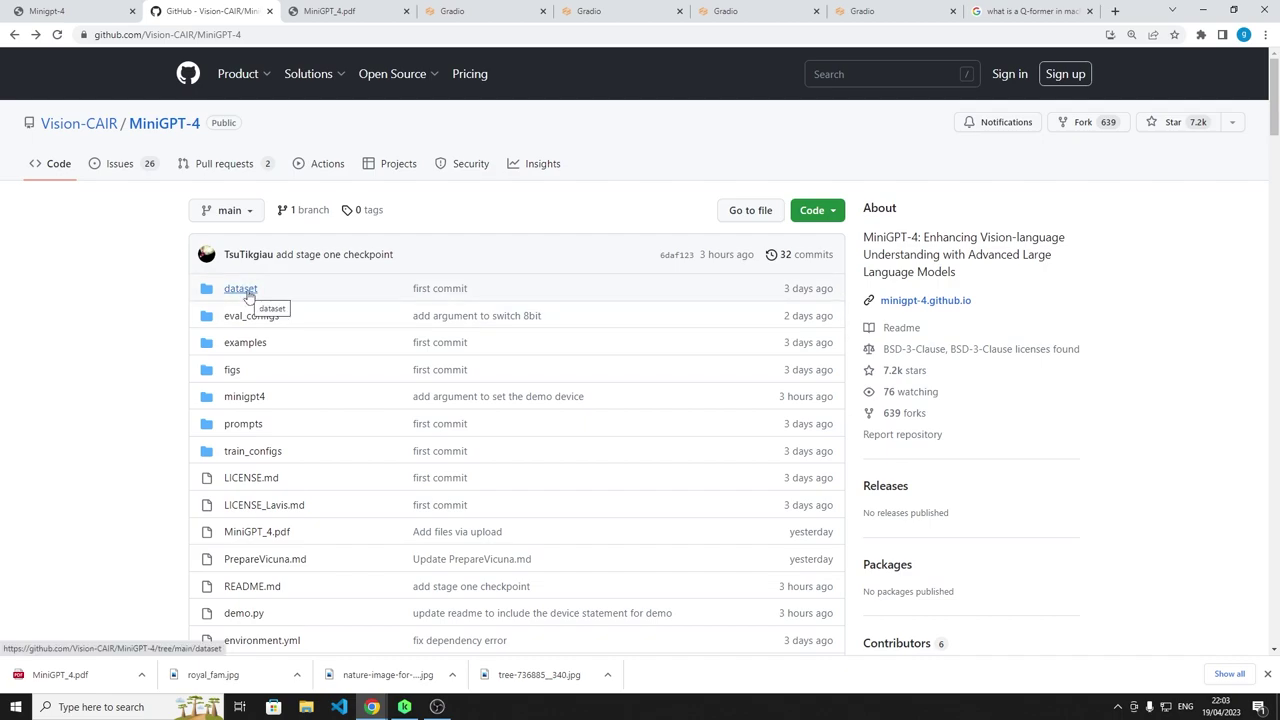
scroll(247, 288, "down", 2)
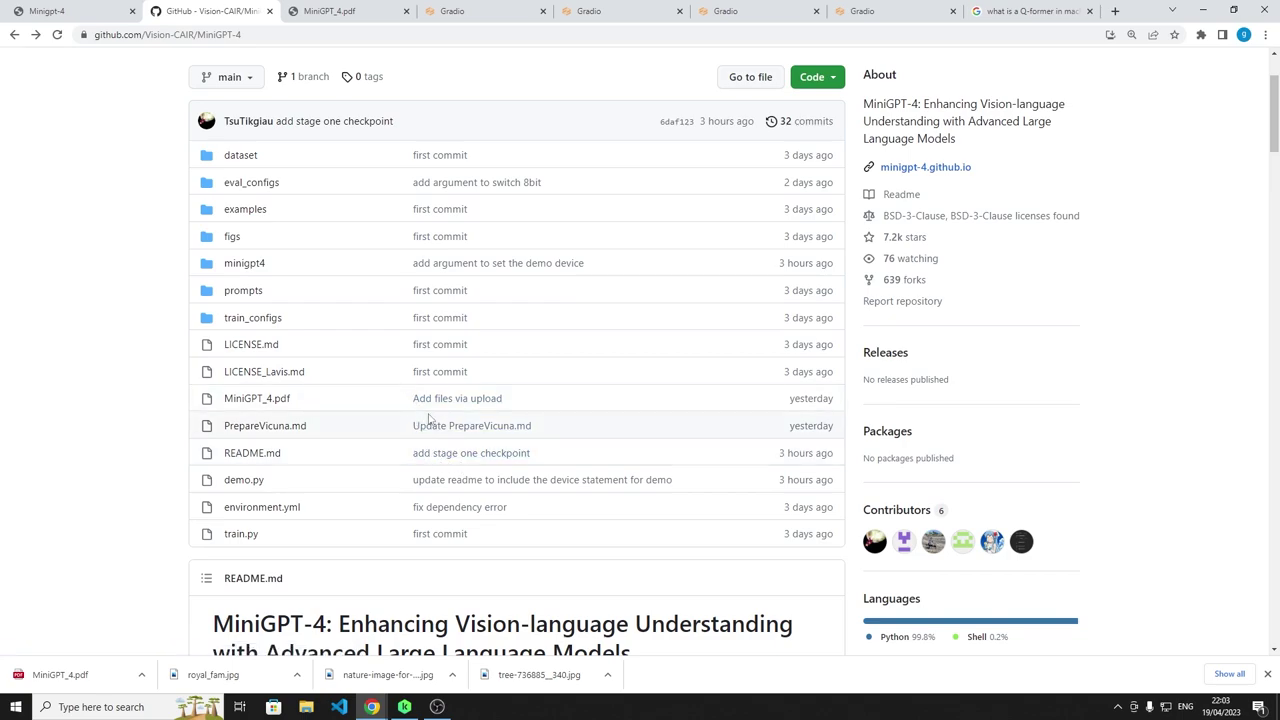
scroll(436, 421, "down", 4)
scroll(443, 425, "down", 4)
scroll(443, 423, "down", 5)
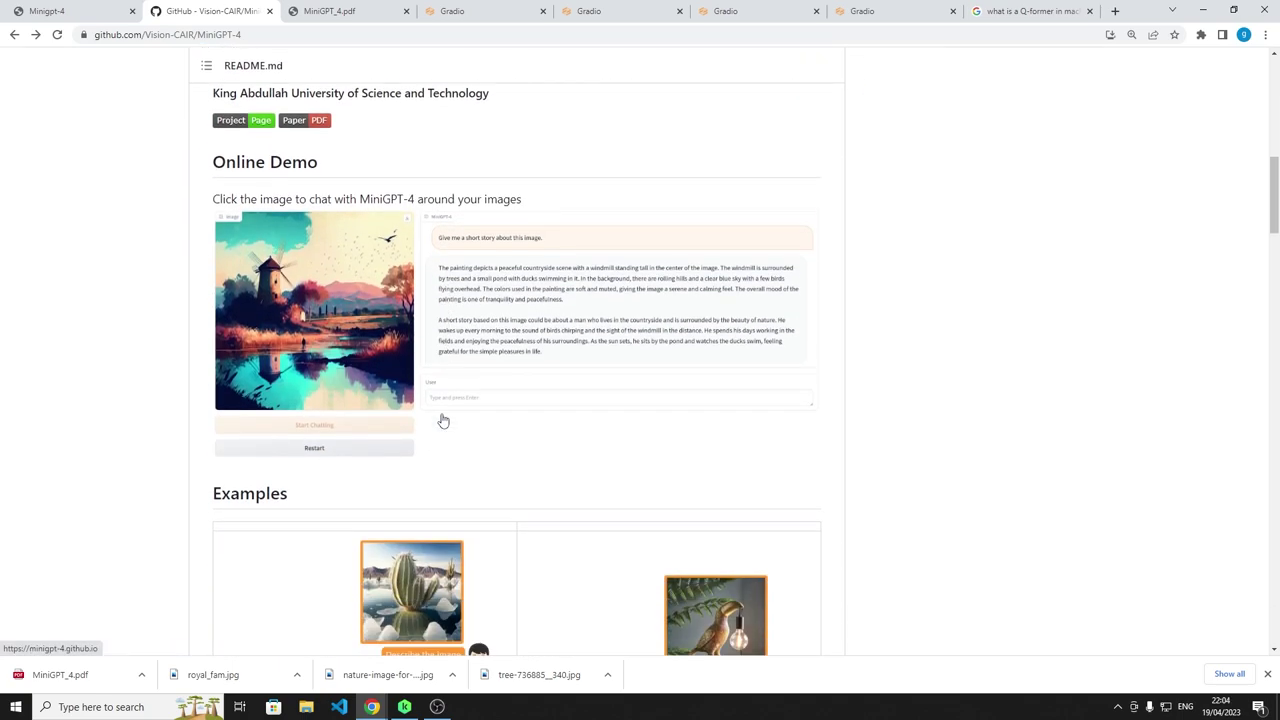
scroll(443, 423, "down", 10)
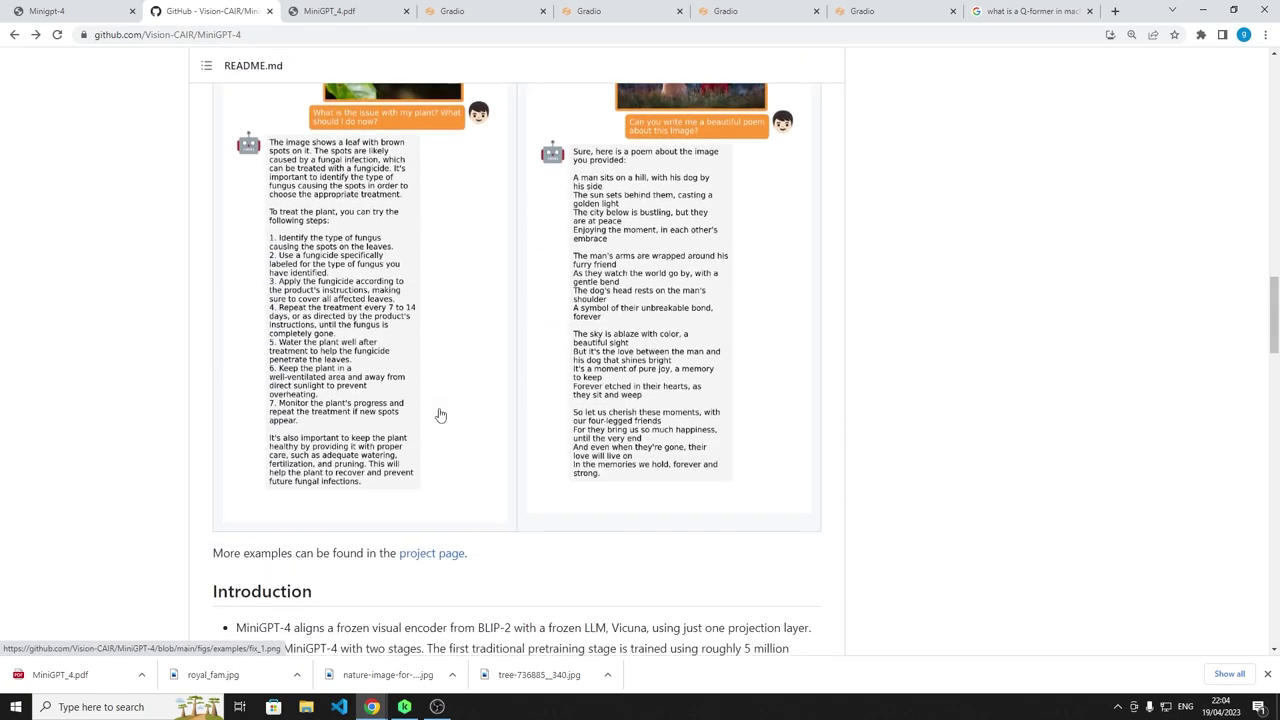
key("Home")
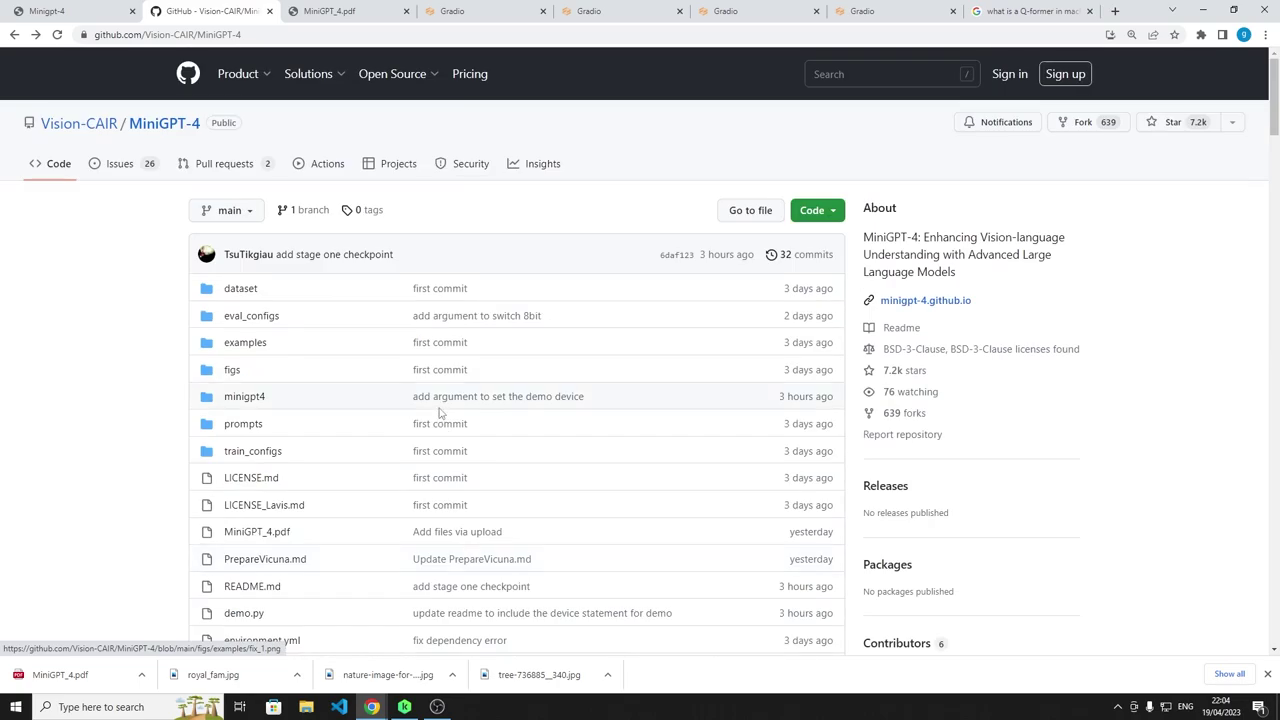
left_click(100, 125)
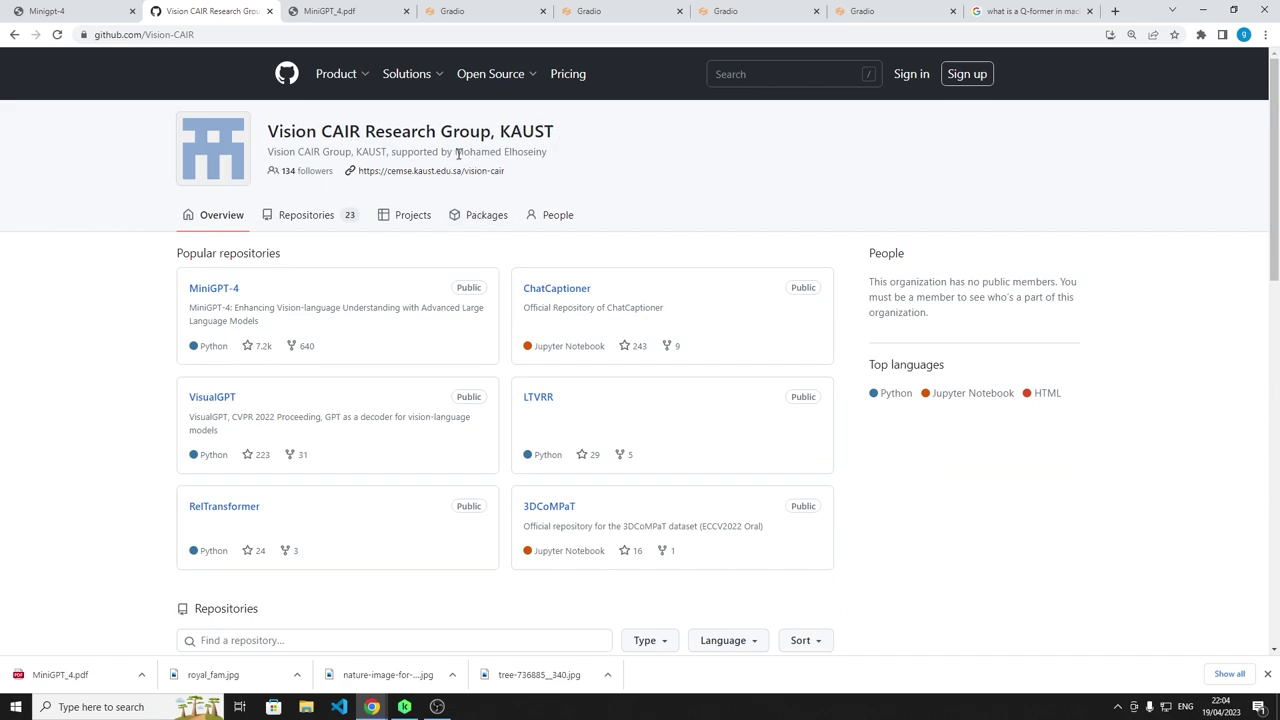
left_click_drag(457, 152, 550, 157)
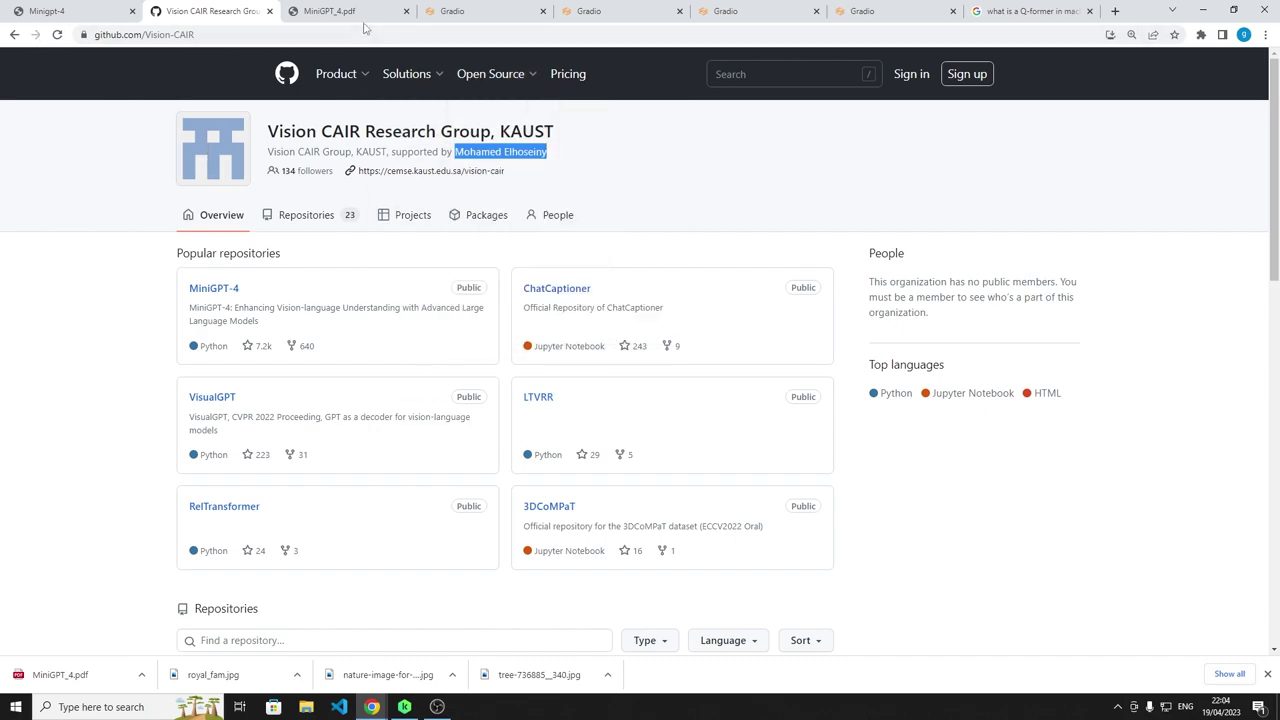
left_click(12, 35)
Step: Scroll the README past Introduction to the two-stage training notes and architecture figure
scroll(487, 270, "down", 1)
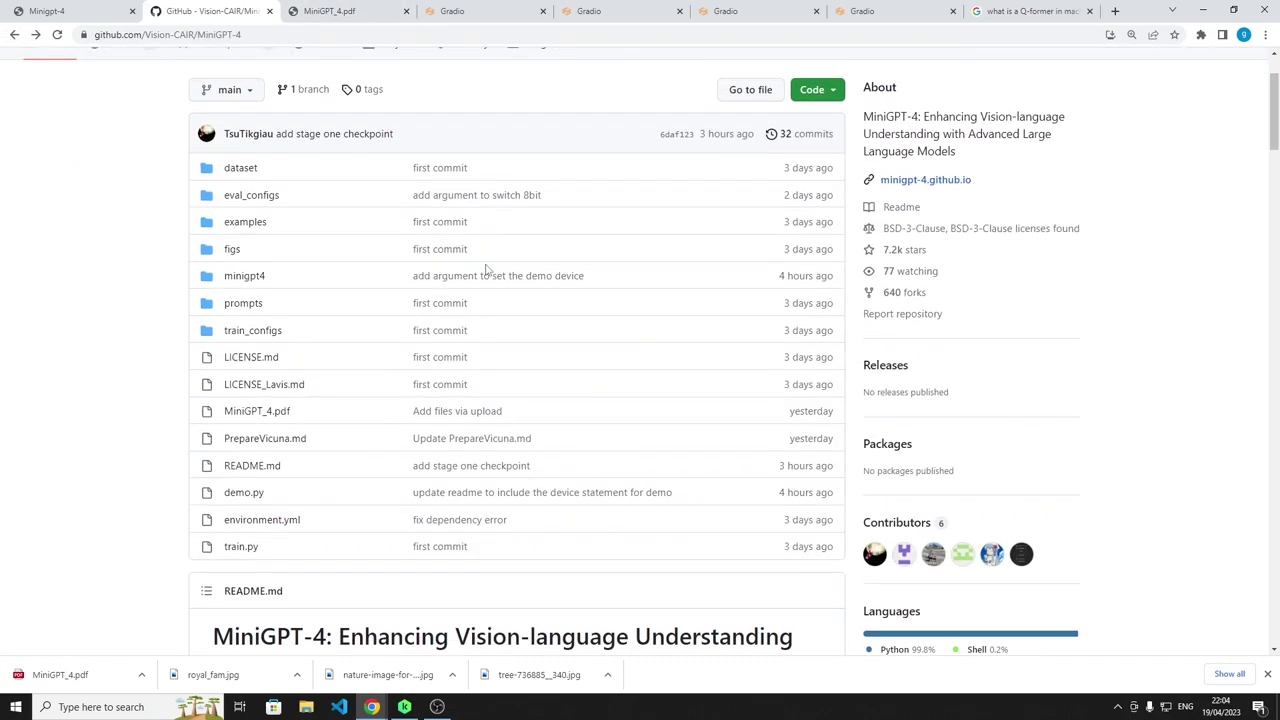
scroll(487, 270, "down", 10)
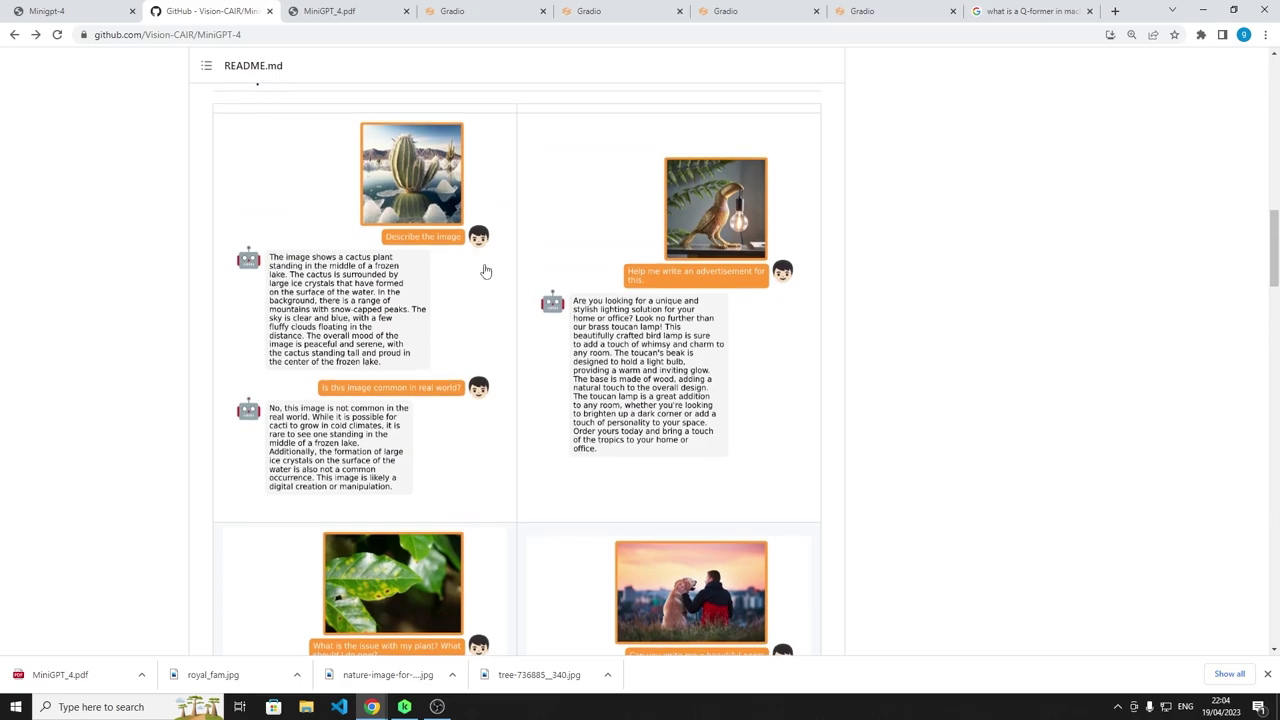
scroll(484, 270, "down", 15)
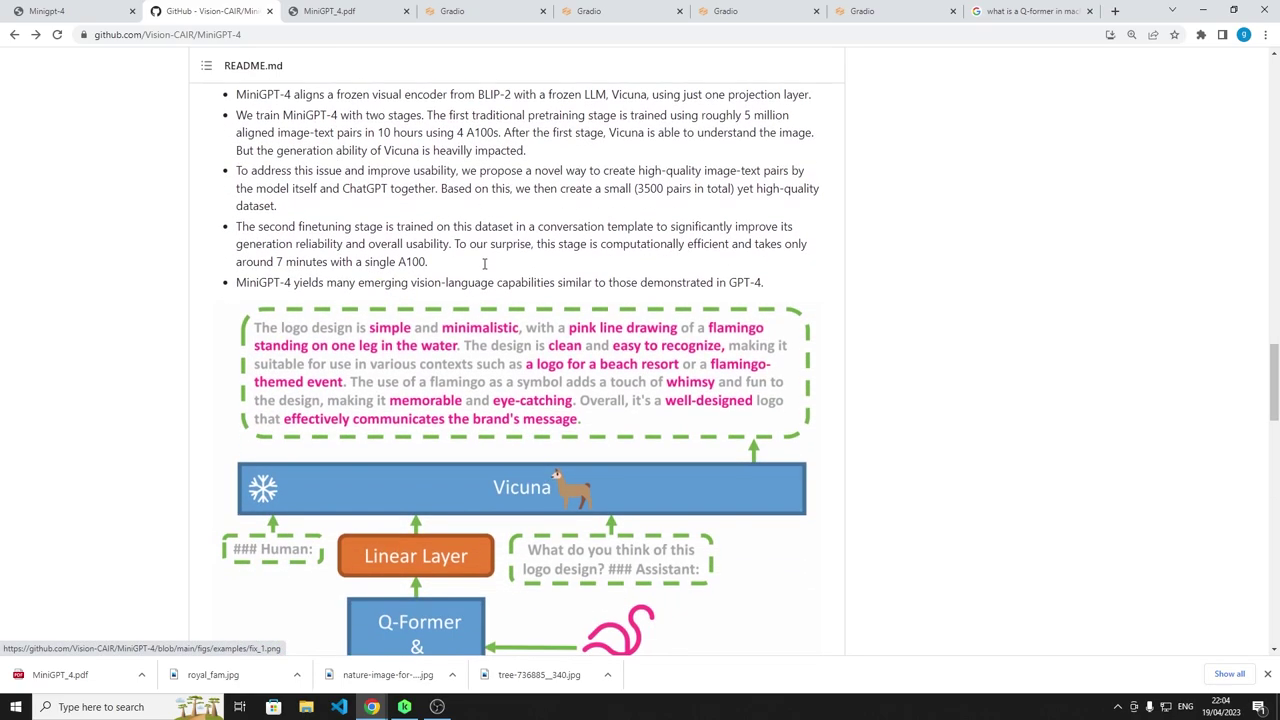
scroll(484, 263, "down", 3)
scroll(483, 270, "up", 1)
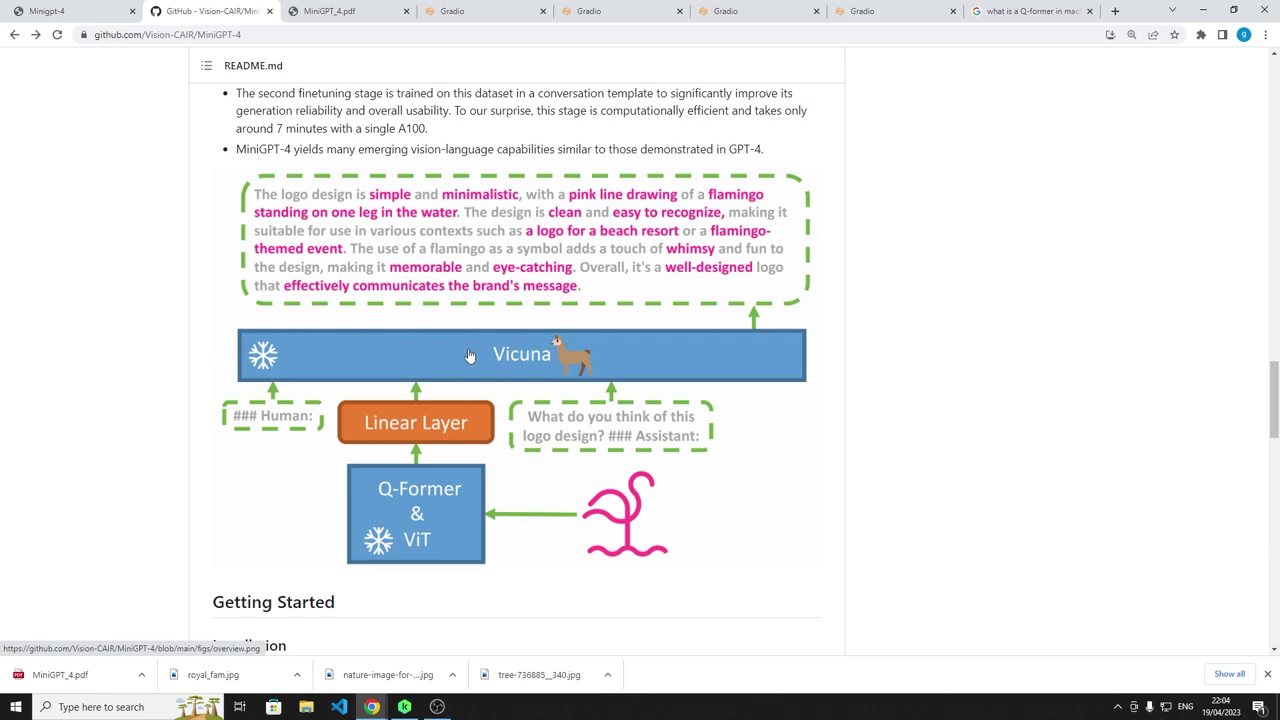
scroll(470, 356, "down", 3)
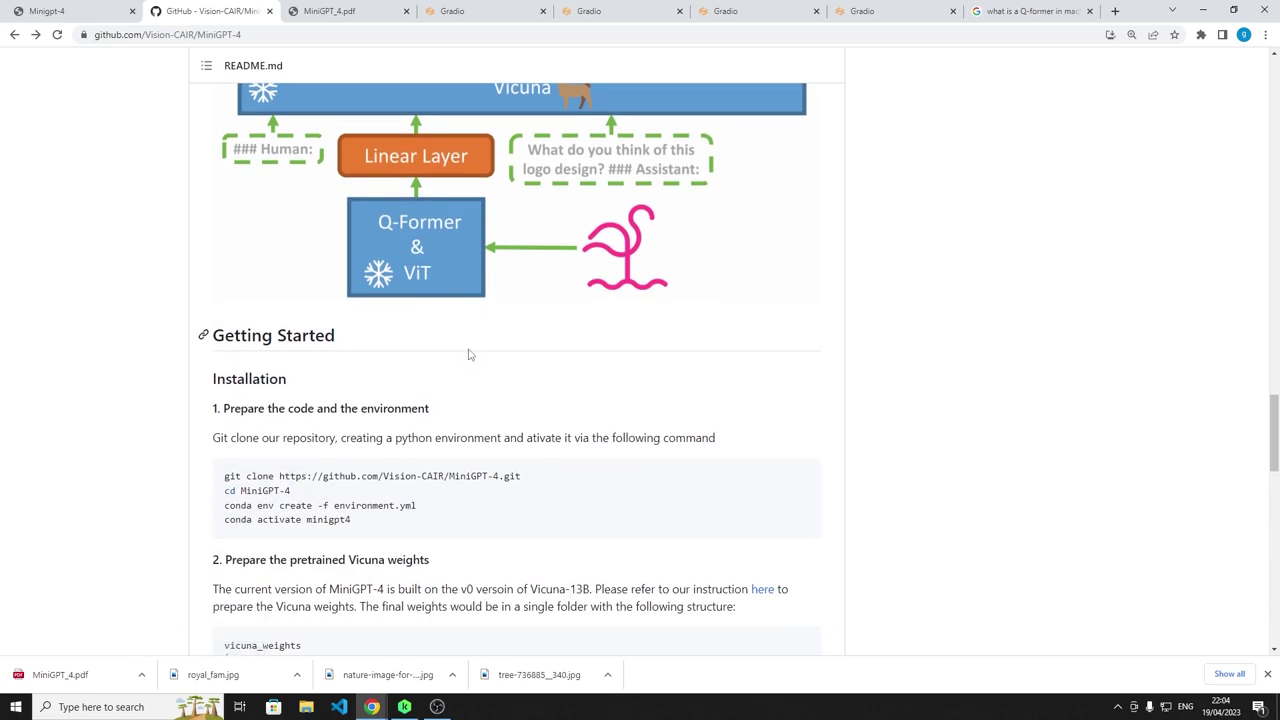
scroll(470, 355, "up", 2)
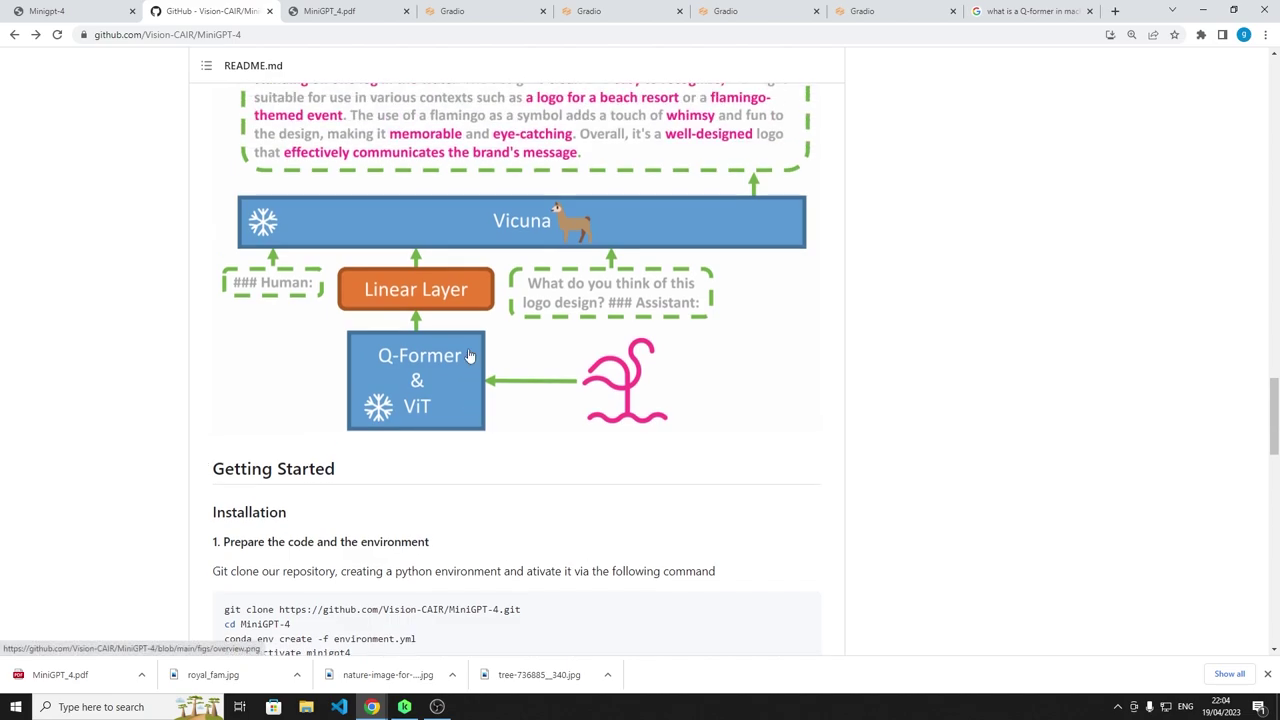